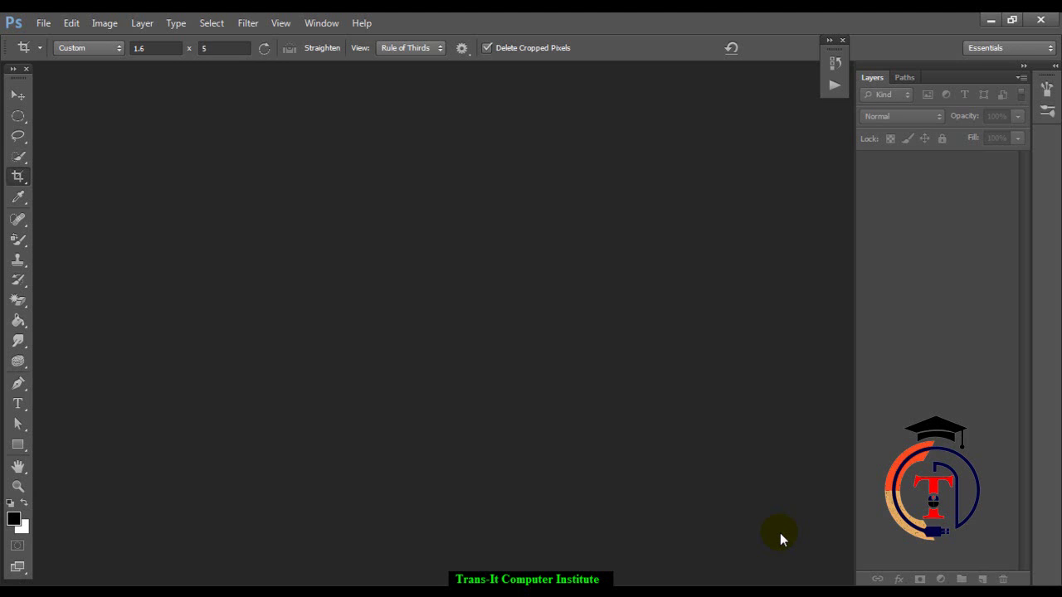
# Open the portrait photo background-dancers…1100x513.jpg from the Images folder
pyautogui.click(46, 23)
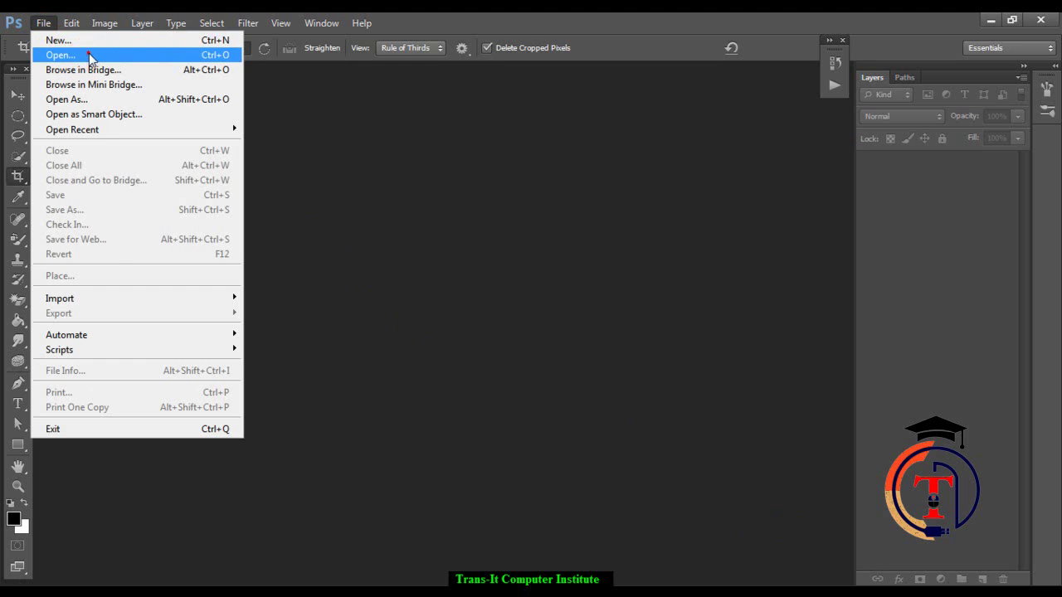
pyautogui.click(89, 54)
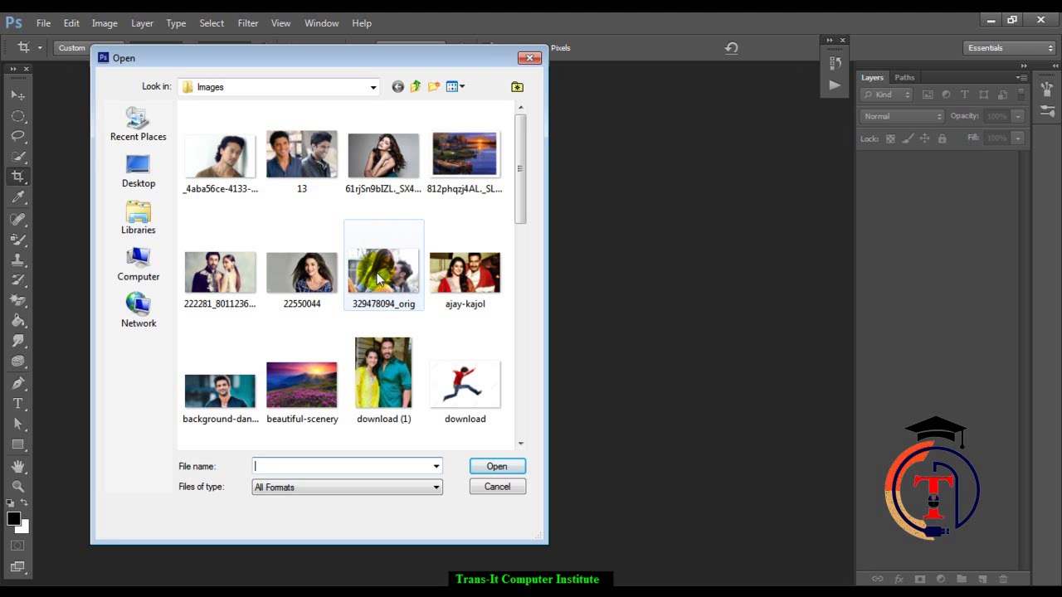
pyautogui.doubleClick(221, 381)
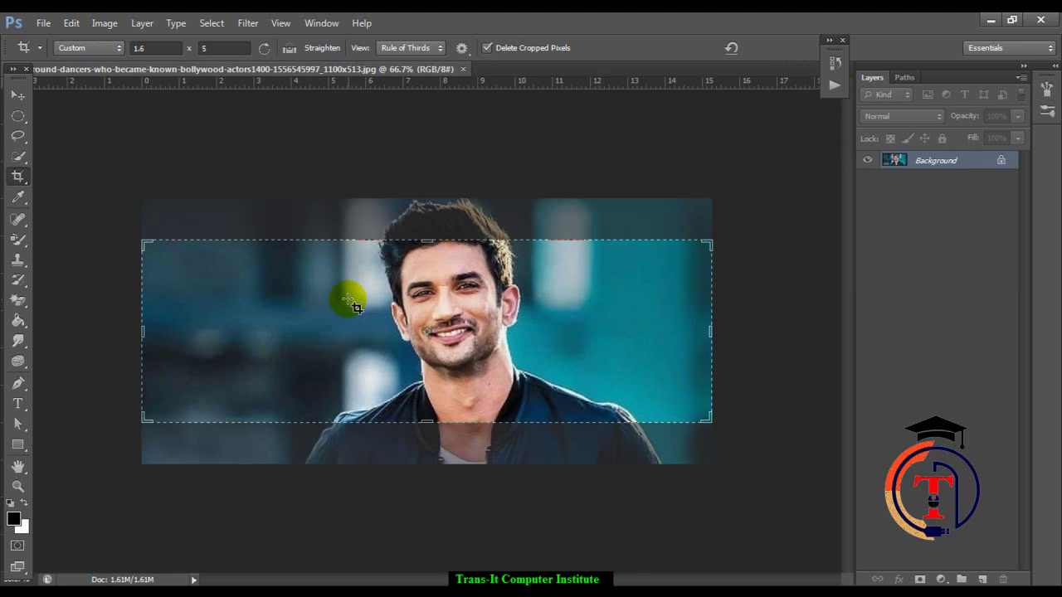
# Switch to the Move tool and show the Actions panel with the Default Actions set
pyautogui.click(18, 96)
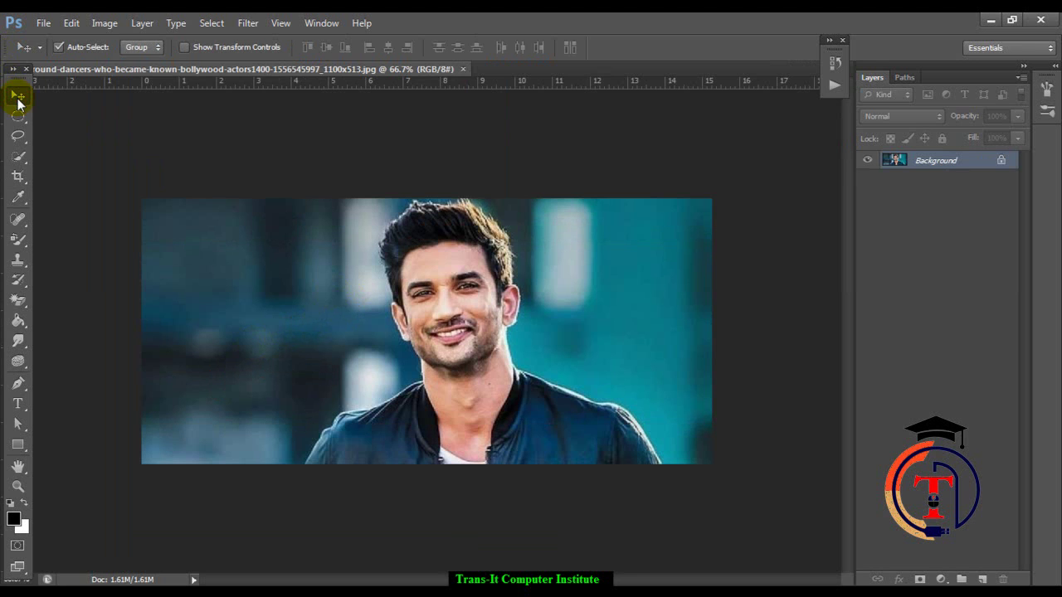
pyautogui.click(319, 23)
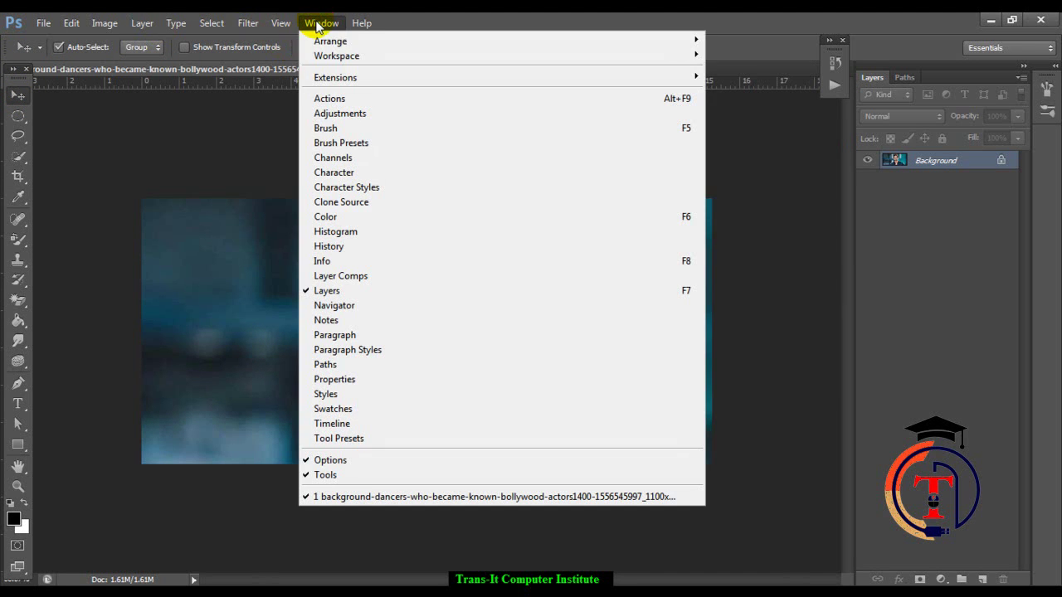
pyautogui.click(330, 100)
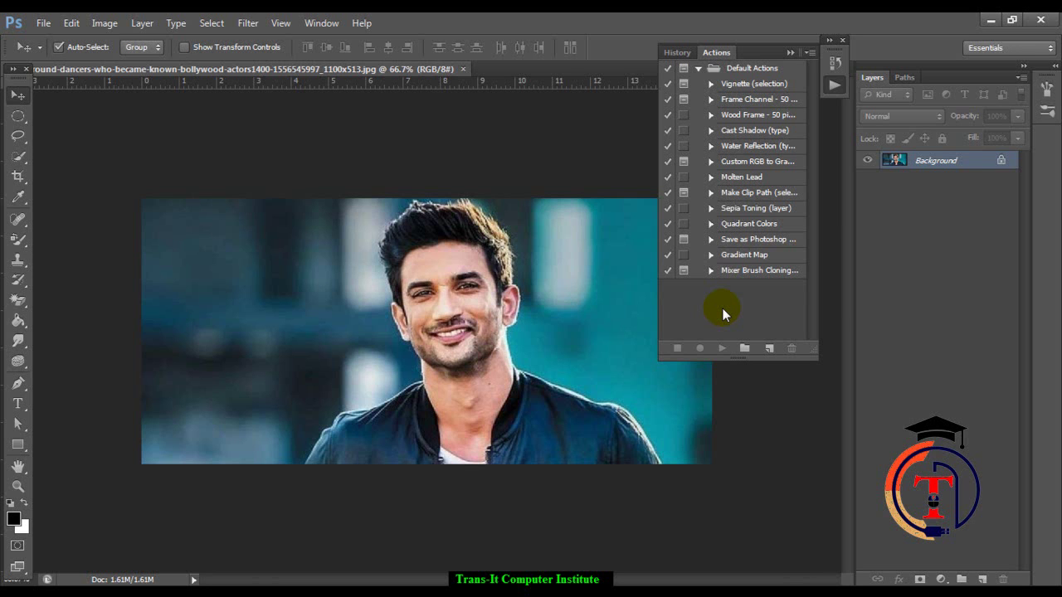
# Create a new action set in the Actions panel named PP
pyautogui.click(746, 352)
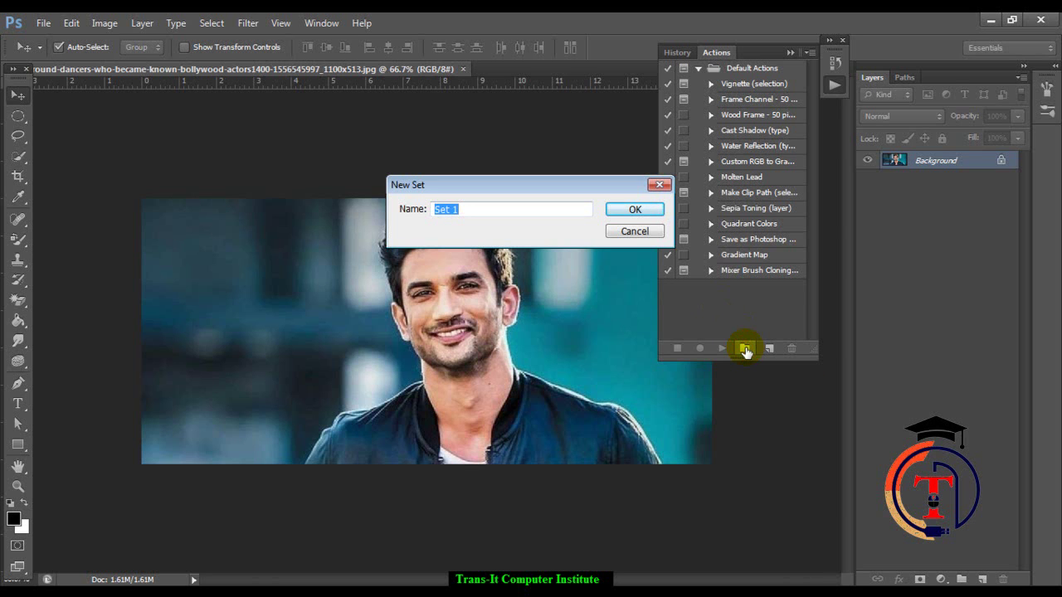
pyautogui.write('PP')
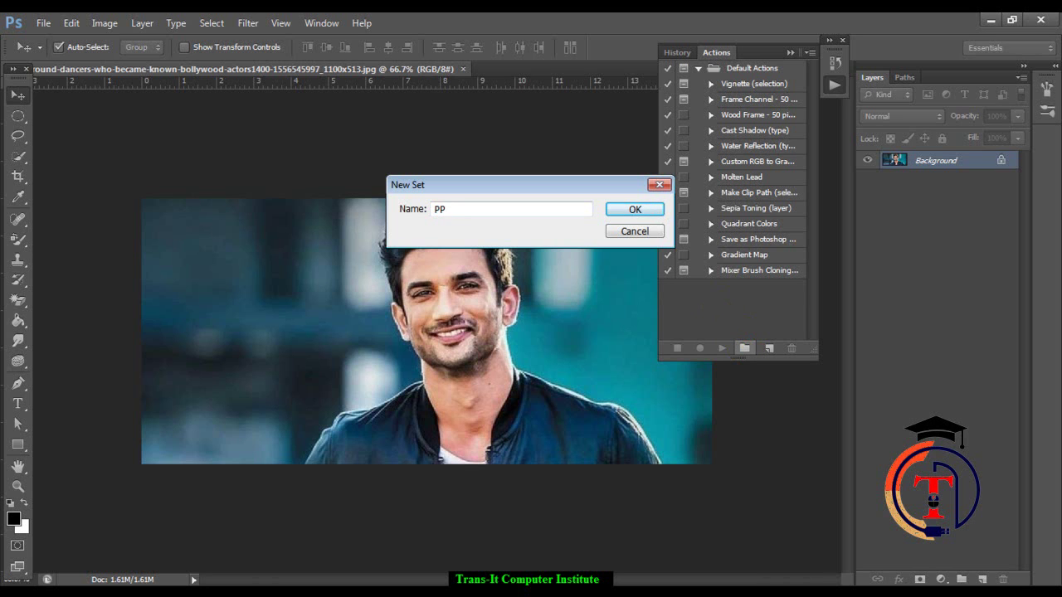
pyautogui.click(646, 209)
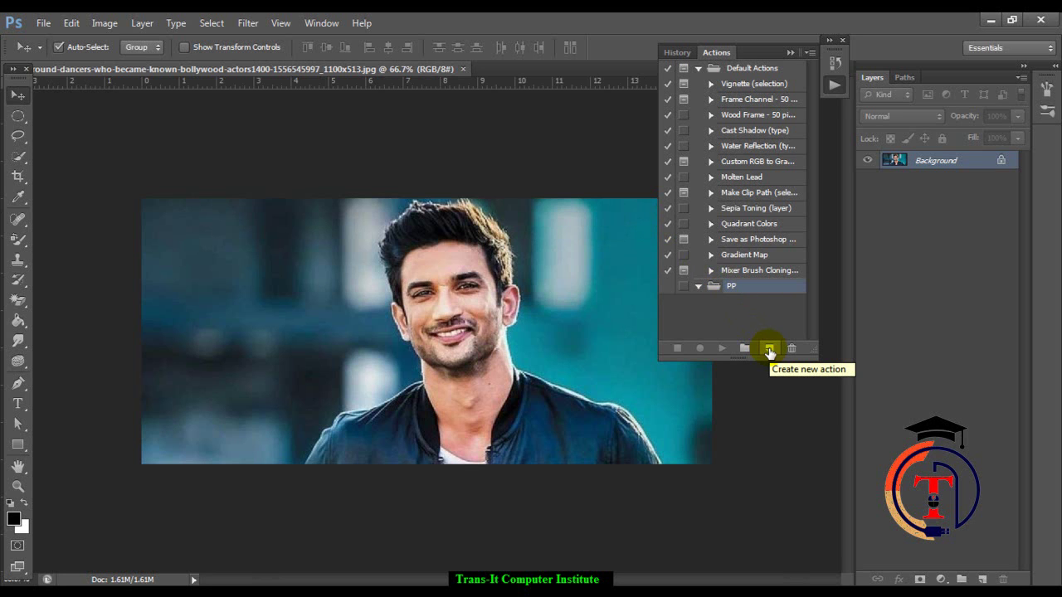
# Create Action 1 in the PP set with plain F6 as its shortcut and start recording
pyautogui.click(769, 349)
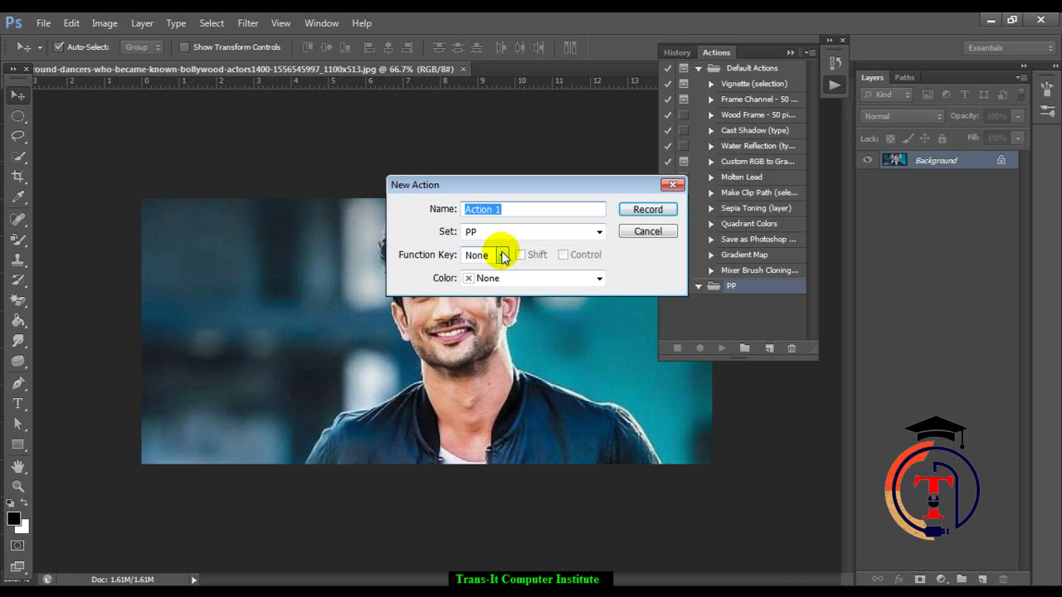
pyautogui.click(503, 256)
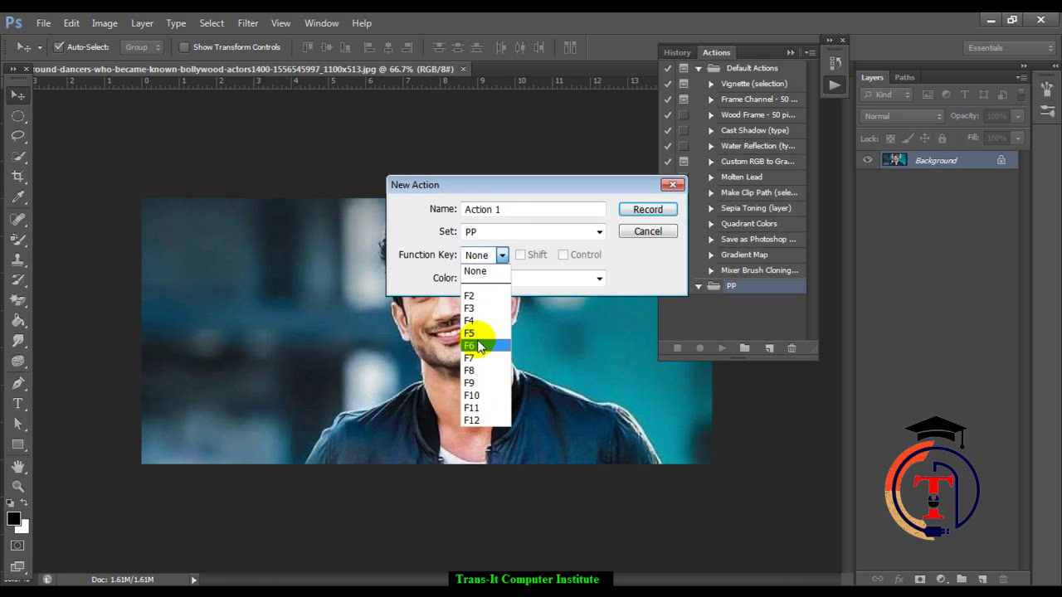
pyautogui.click(479, 345)
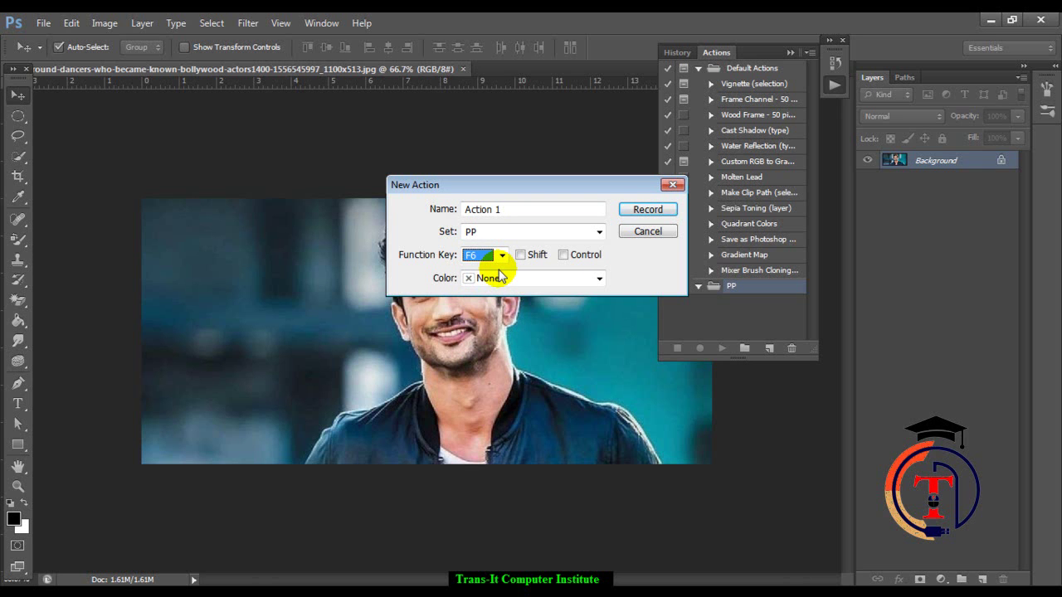
pyautogui.click(531, 257)
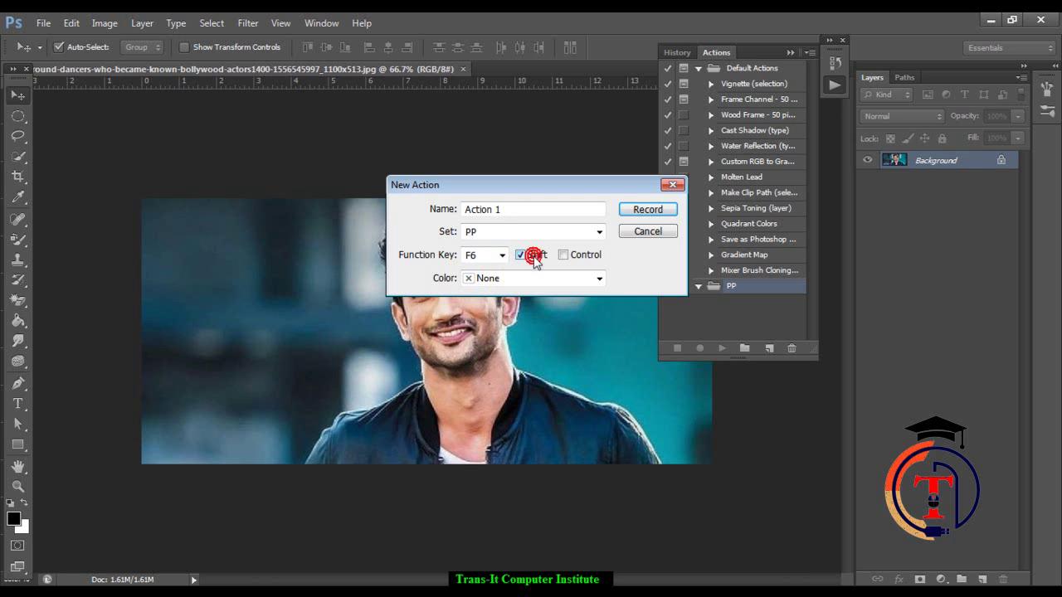
pyautogui.click(563, 256)
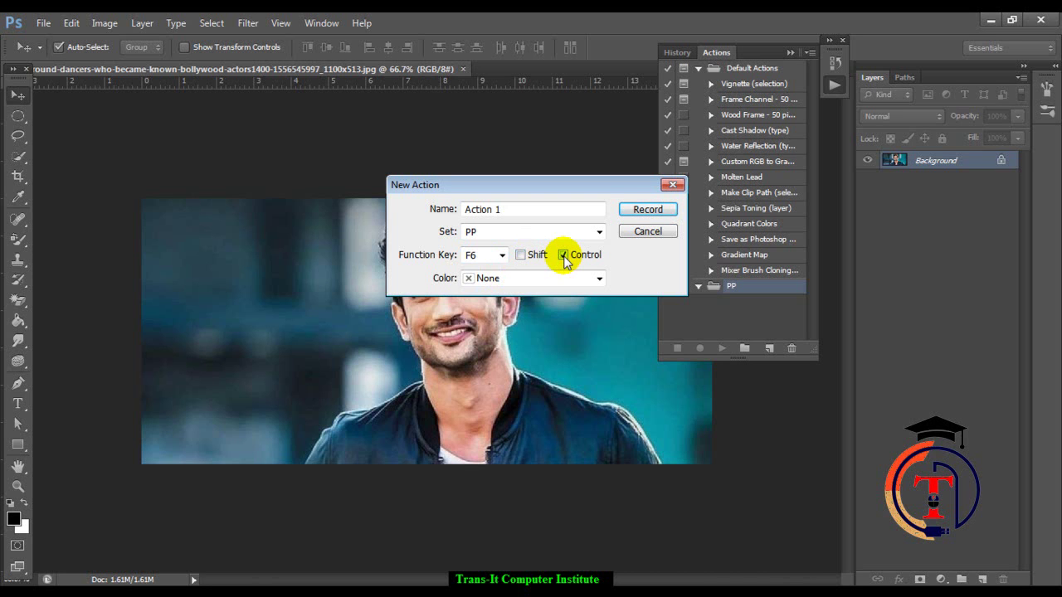
pyautogui.click(564, 258)
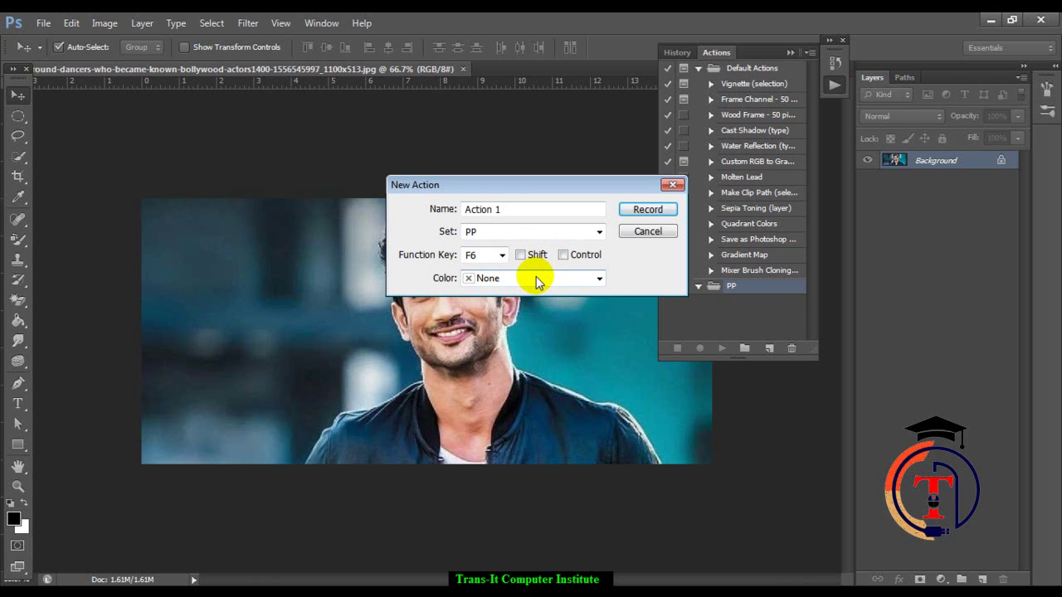
pyautogui.click(648, 210)
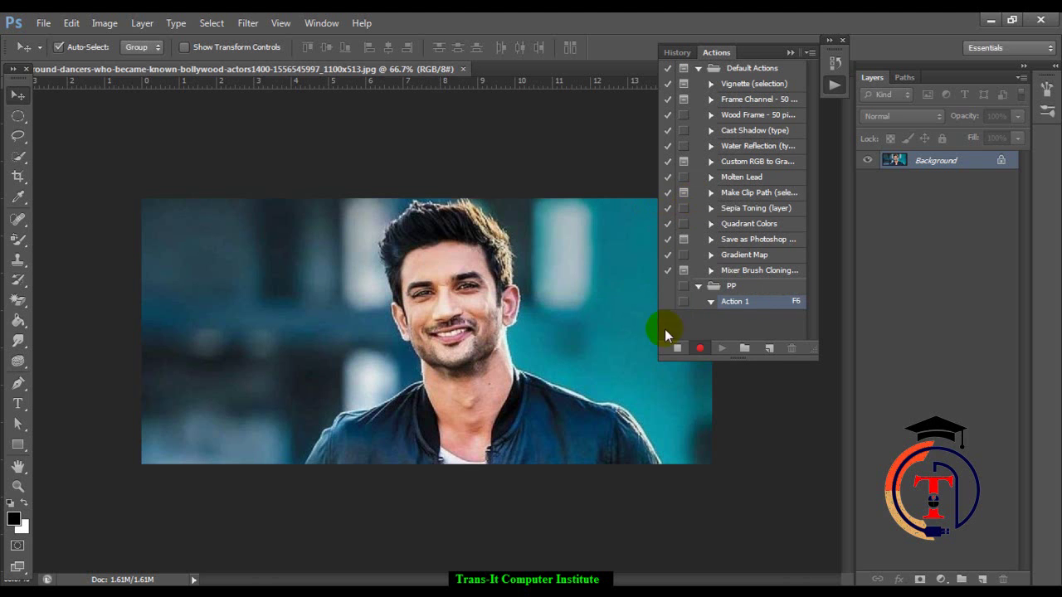
# Crop the portrait to a 1.3 in × 1.8 in portrait frame with the face centred
pyautogui.click(792, 53)
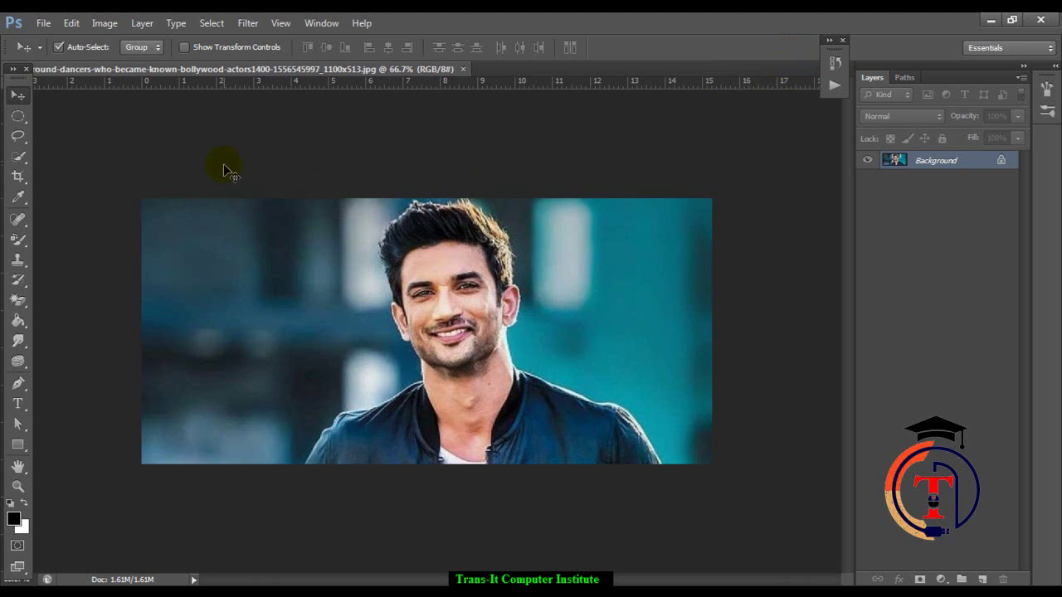
pyautogui.click(18, 179)
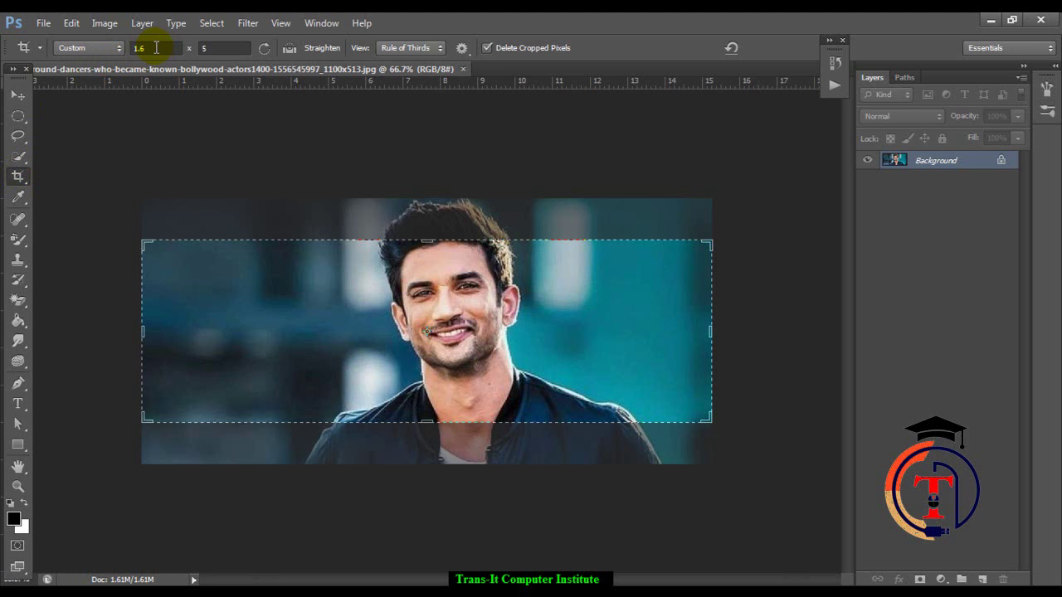
pyautogui.moveTo(126, 47); pyautogui.dragTo(202, 40)
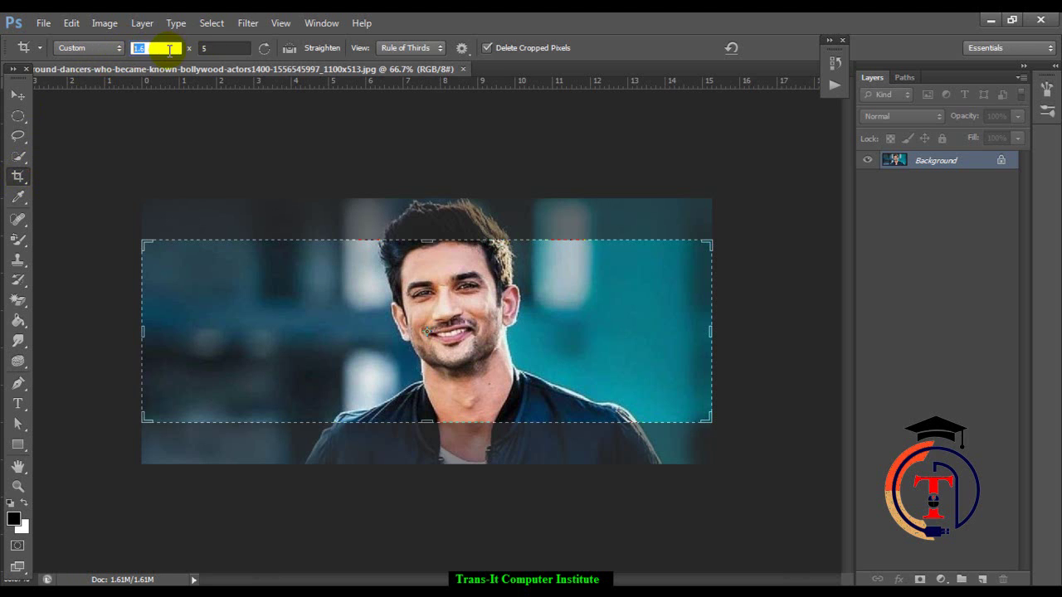
pyautogui.write('1')
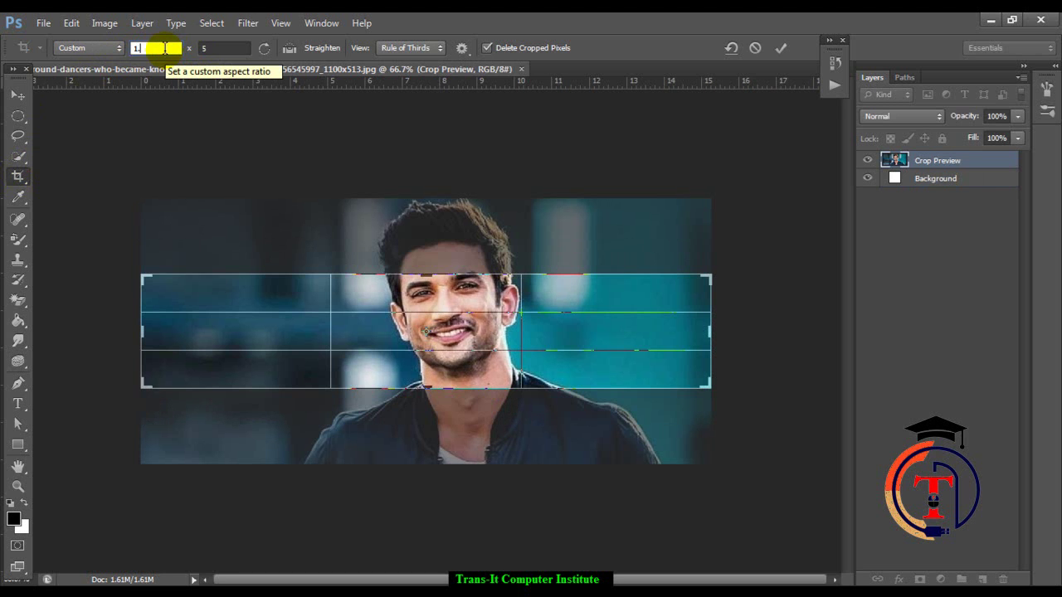
pyautogui.write('.3in')
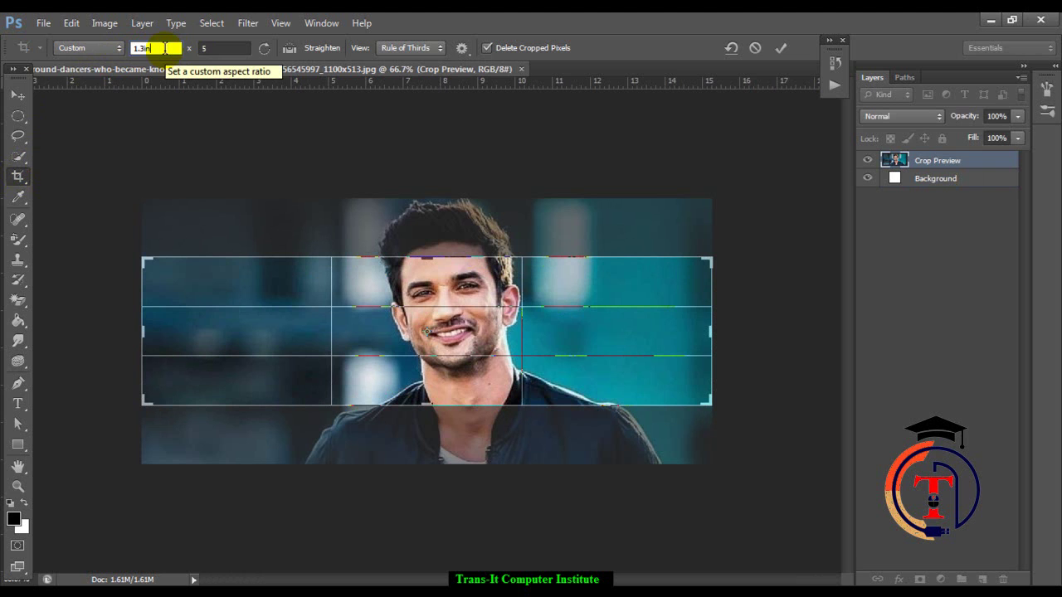
pyautogui.press('Tab')
pyautogui.write('1.')
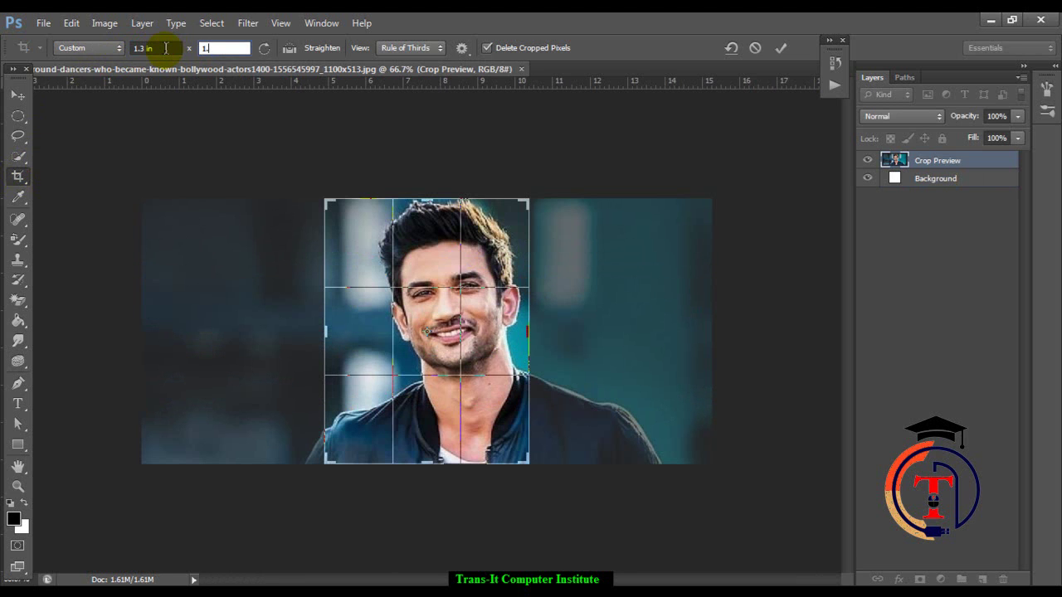
pyautogui.write('8in')
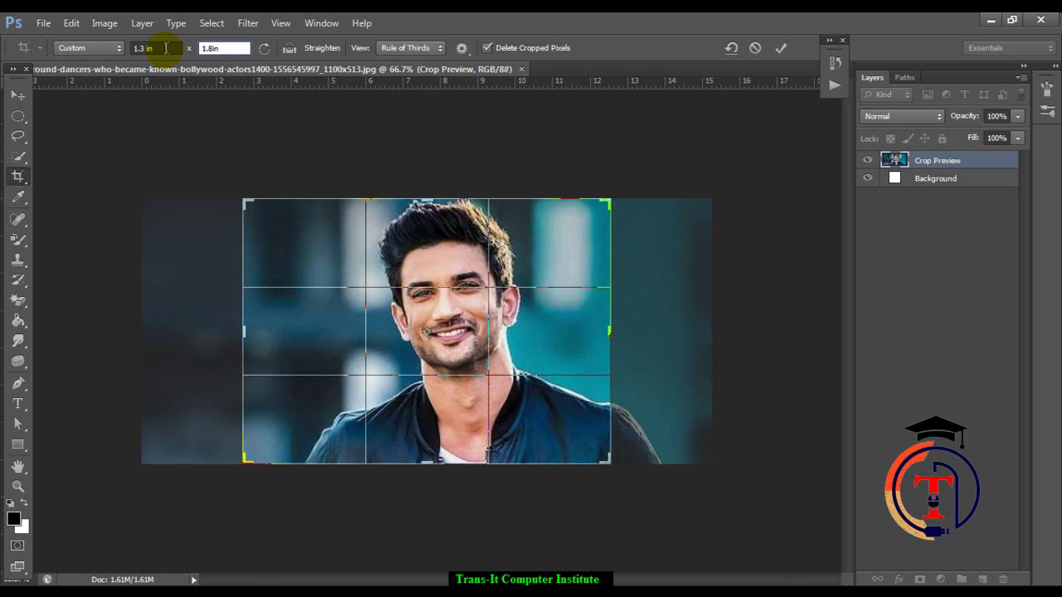
pyautogui.press('Return')
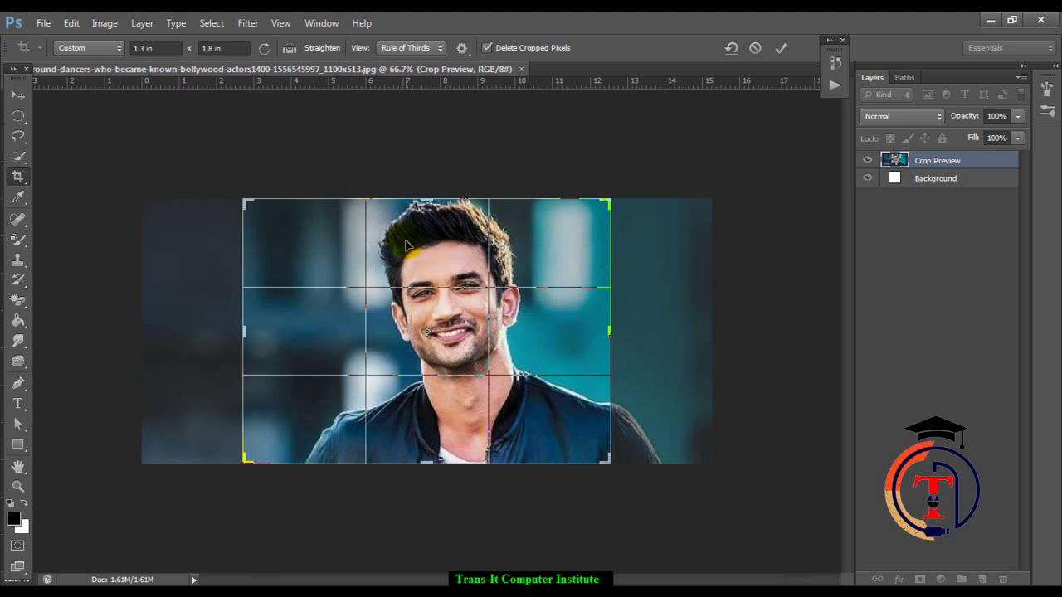
pyautogui.click(264, 48)
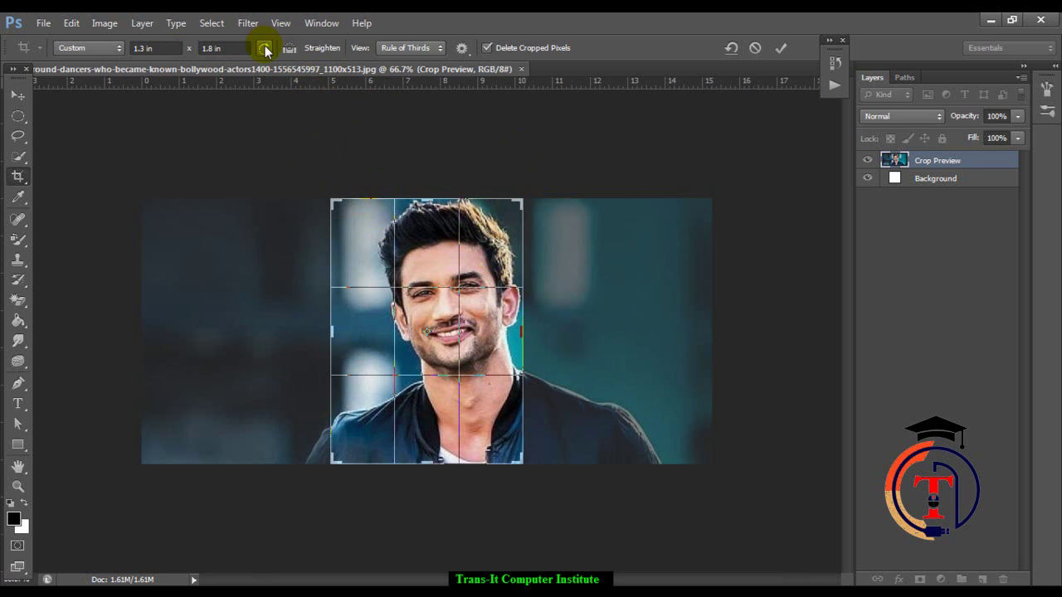
pyautogui.moveTo(485, 262); pyautogui.dragTo(459, 264)
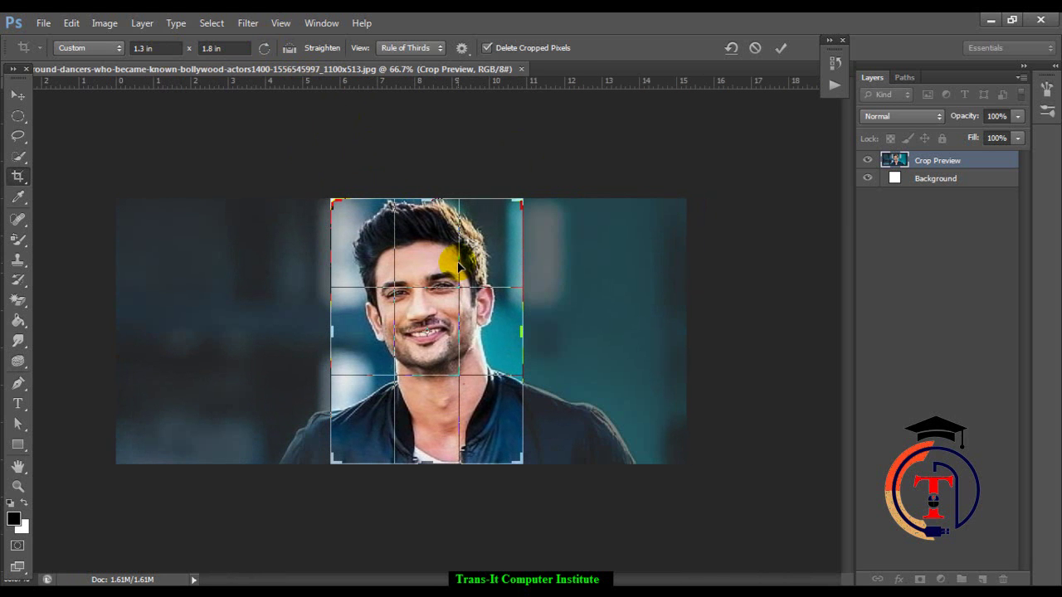
pyautogui.press('Return')
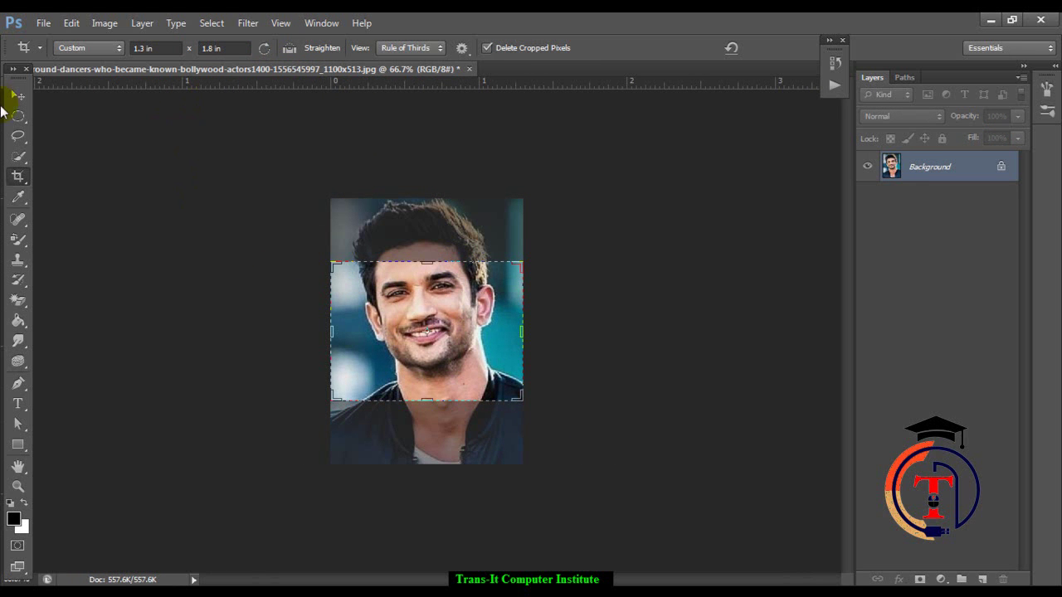
# Switch to the Move tool and select the whole cropped canvas with Ctrl+A
pyautogui.click(20, 100)
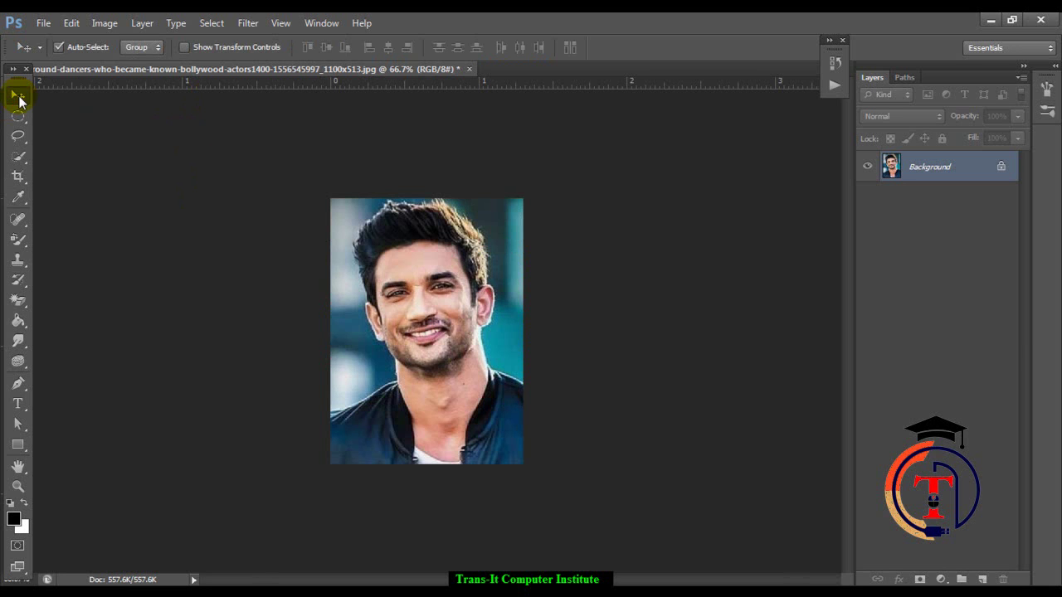
pyautogui.hotkey('ctrl', 'a')
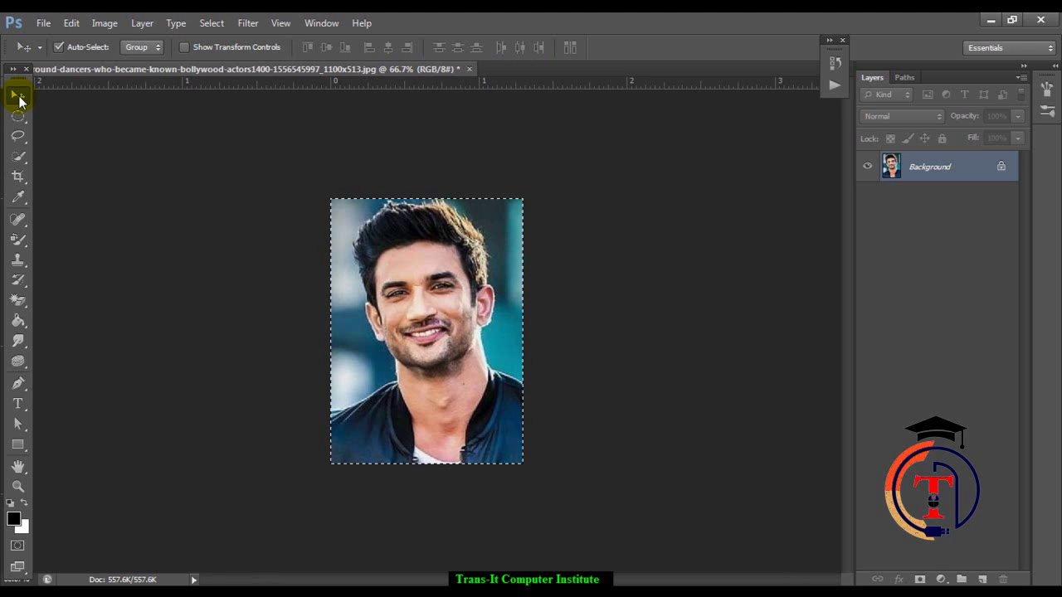
pyautogui.click(219, 22)
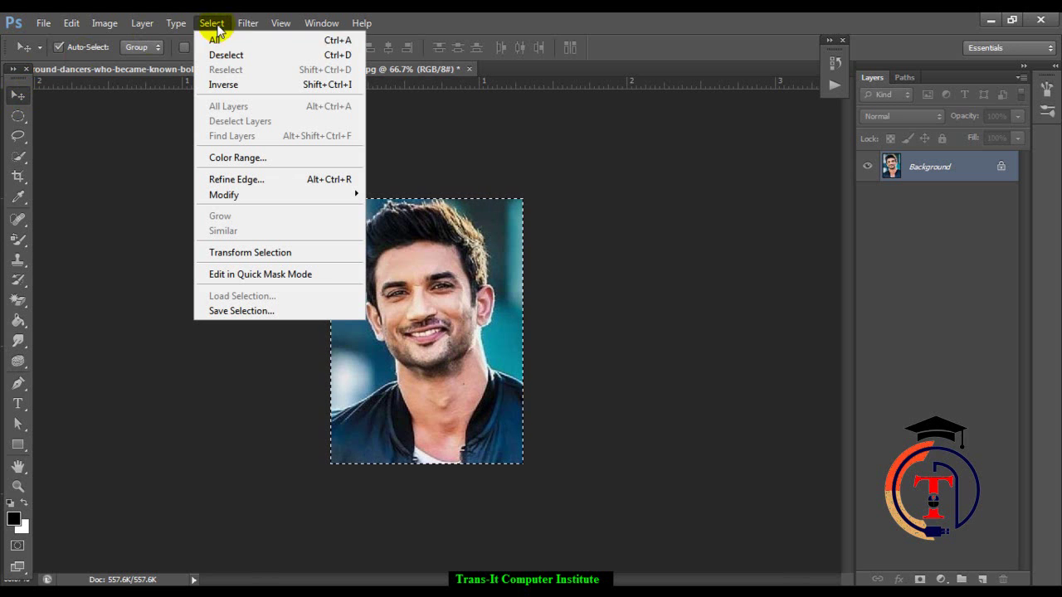
pyautogui.click(212, 36)
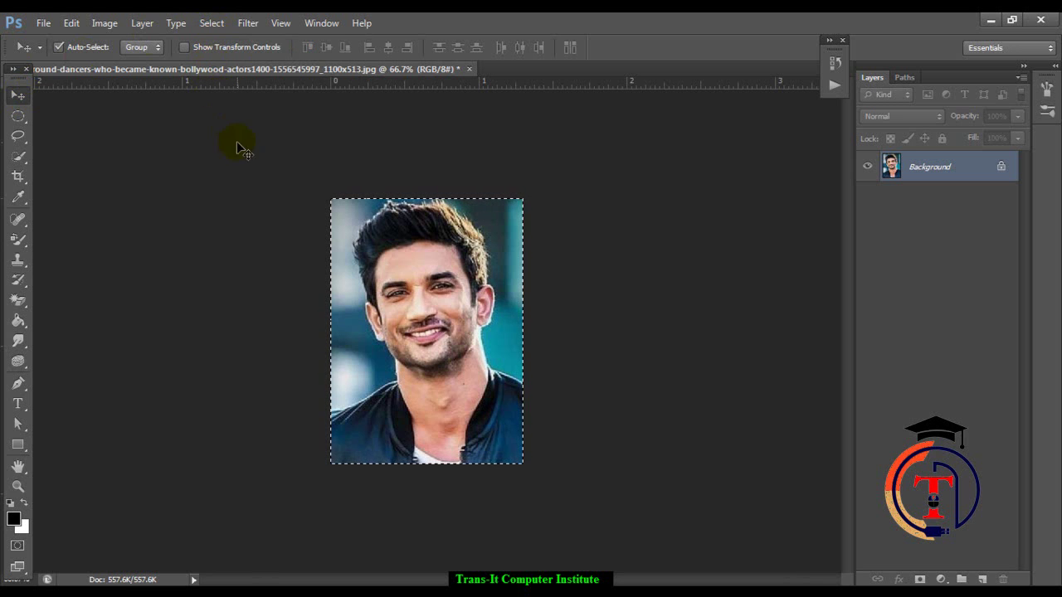
pyautogui.click(75, 25)
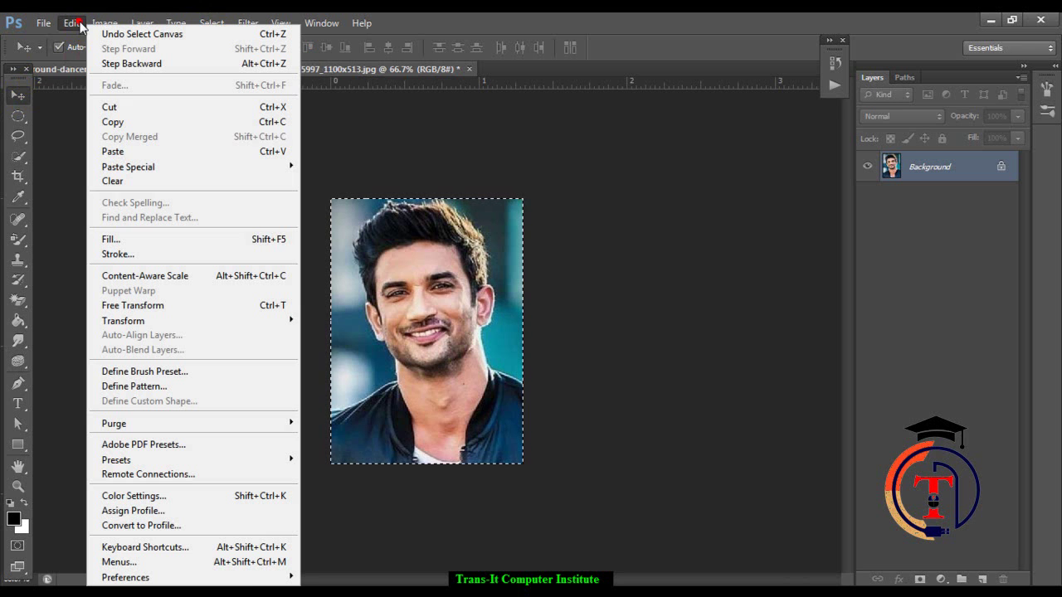
# Stroke the selection with a 2 px black border placed Inside the edge
pyautogui.click(129, 252)
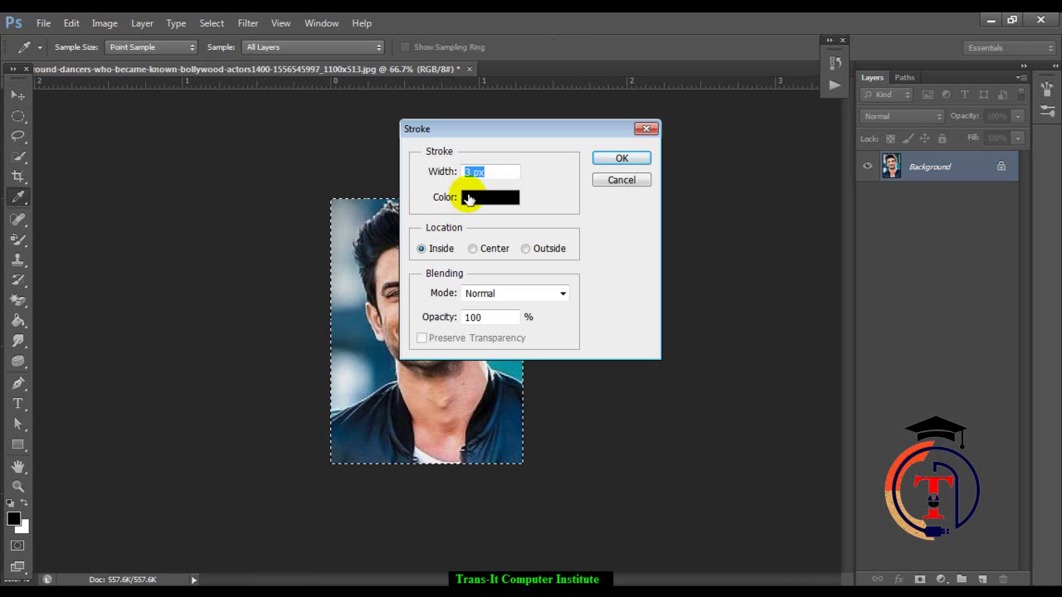
pyautogui.click(473, 173)
pyautogui.moveTo(474, 173); pyautogui.dragTo(448, 172)
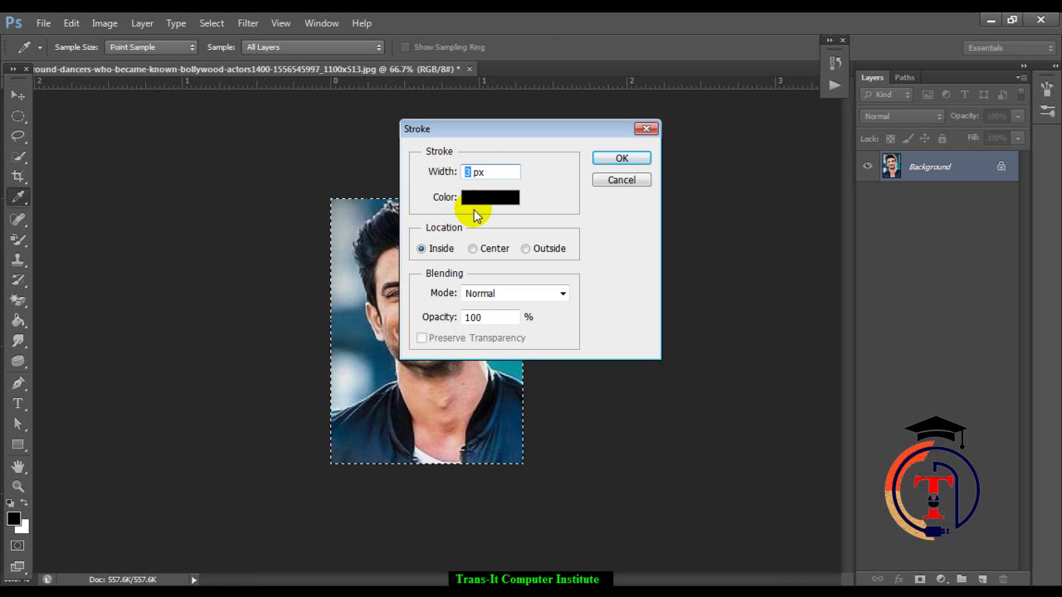
pyautogui.write('2')
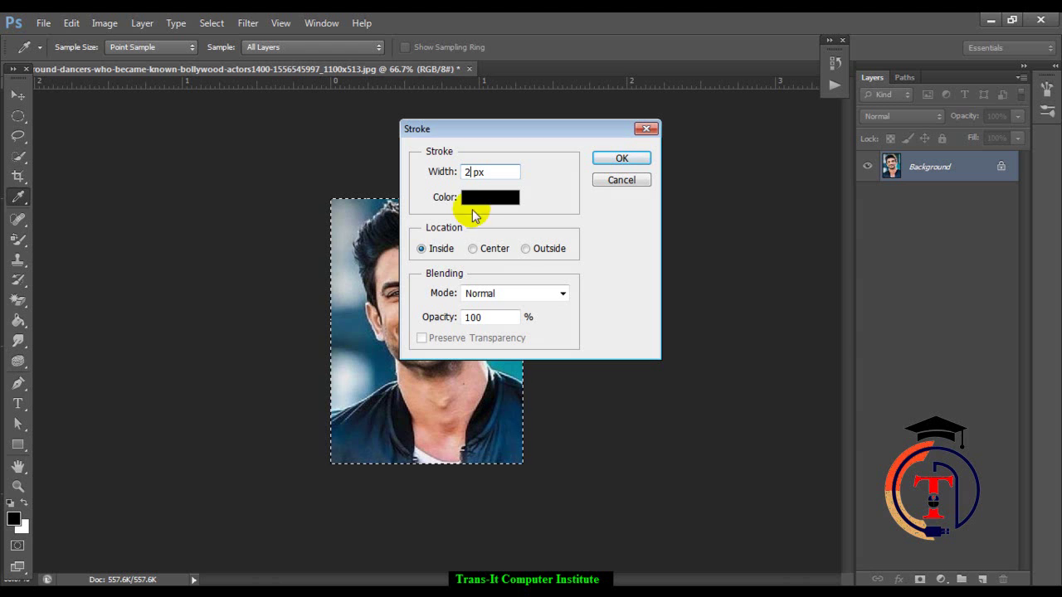
pyautogui.click(477, 250)
pyautogui.click(526, 249)
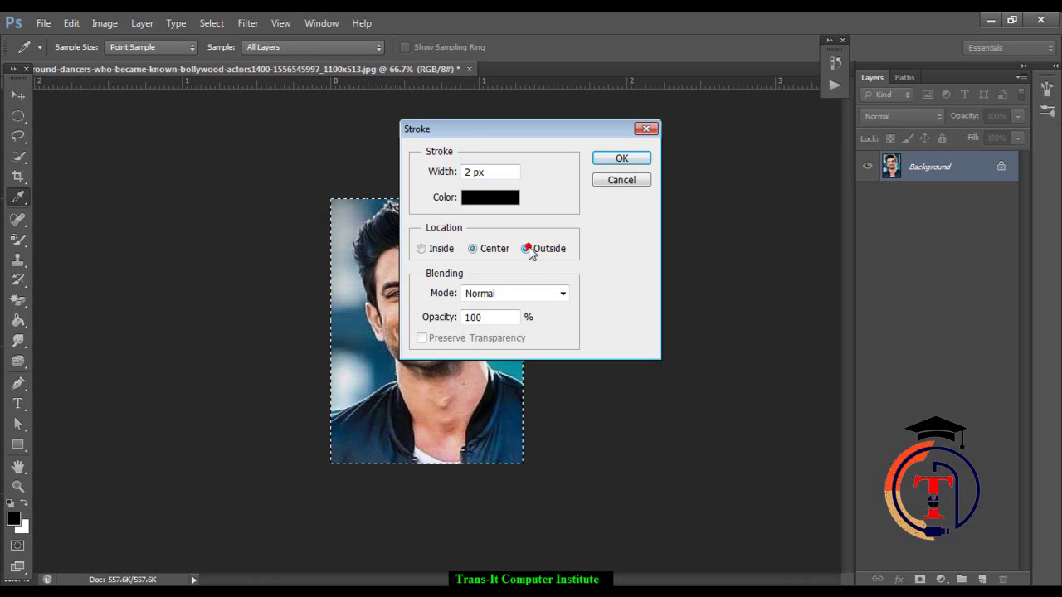
pyautogui.click(422, 249)
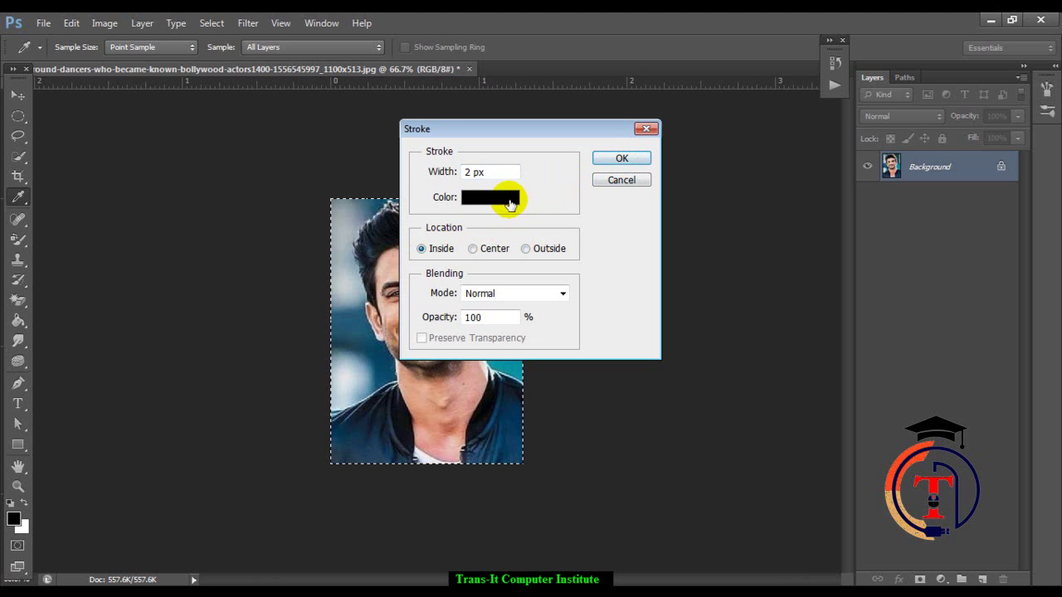
pyautogui.click(510, 199)
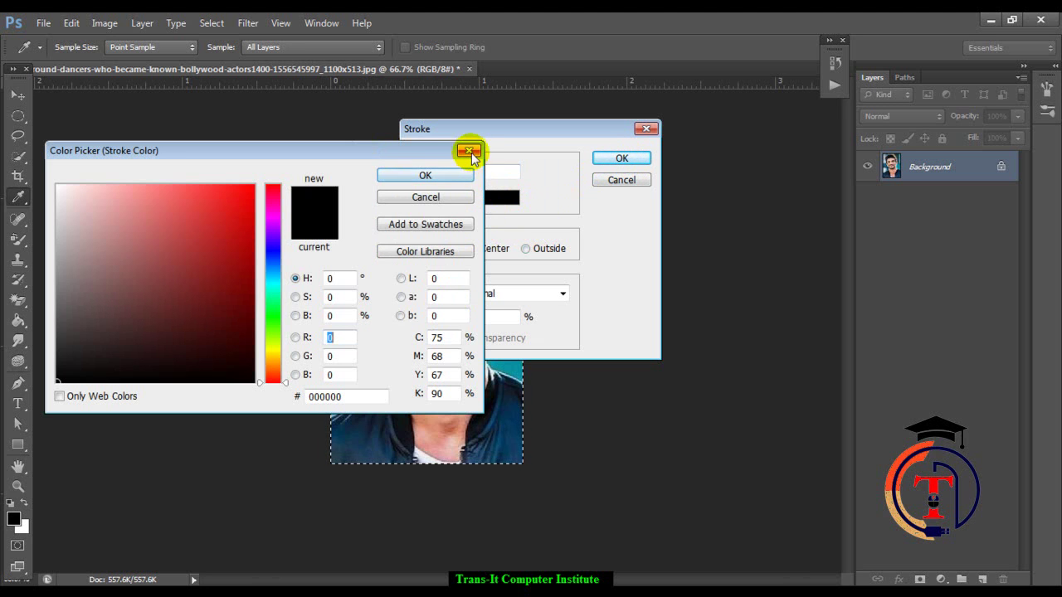
pyautogui.click(470, 152)
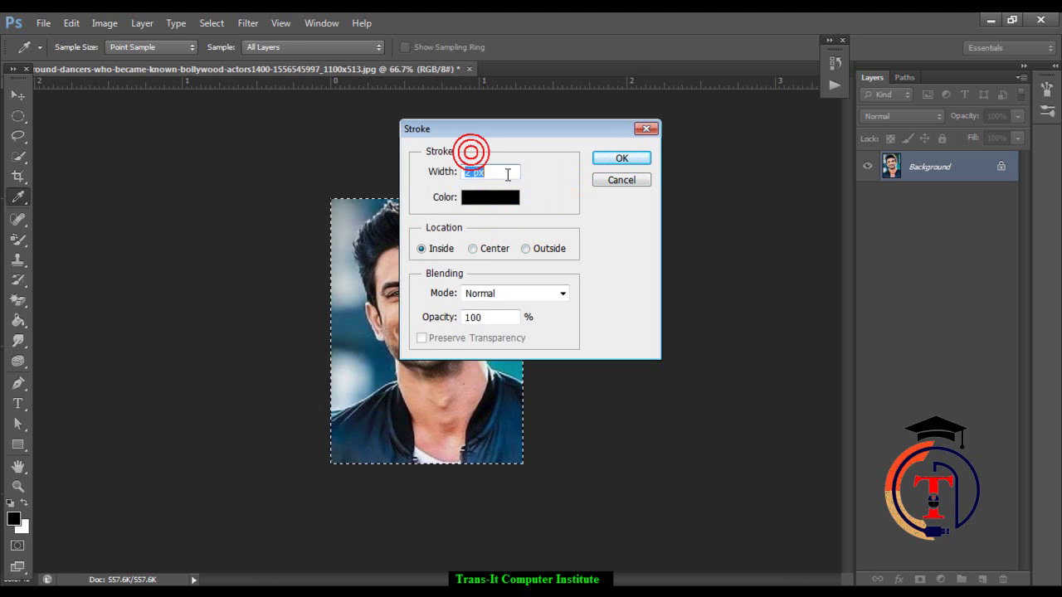
pyautogui.click(622, 160)
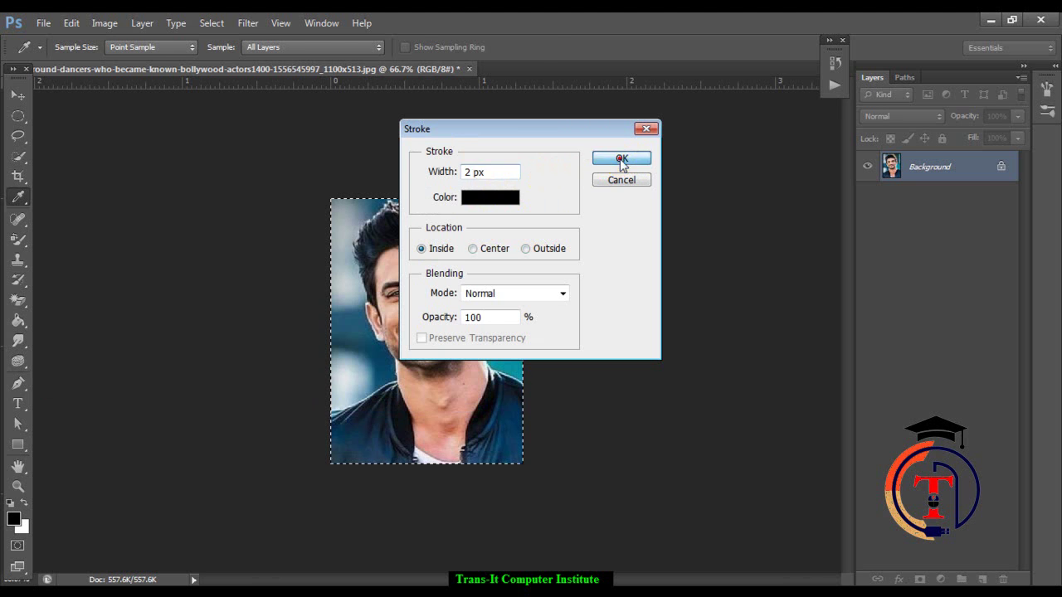
pyautogui.press('v')
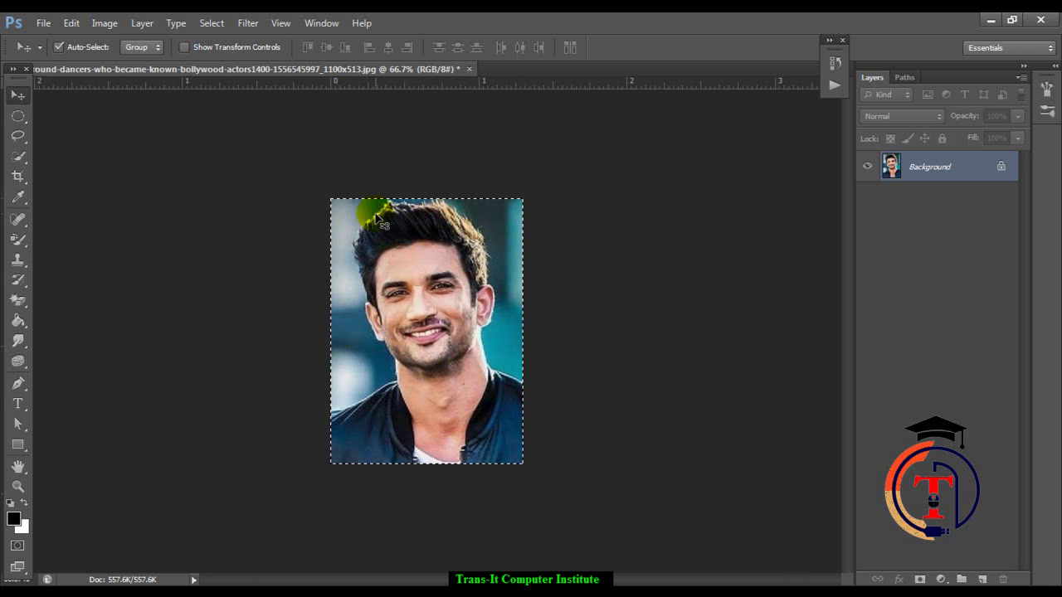
# Deselect the stroked portrait using Select > Deselect
pyautogui.click(503, 378)
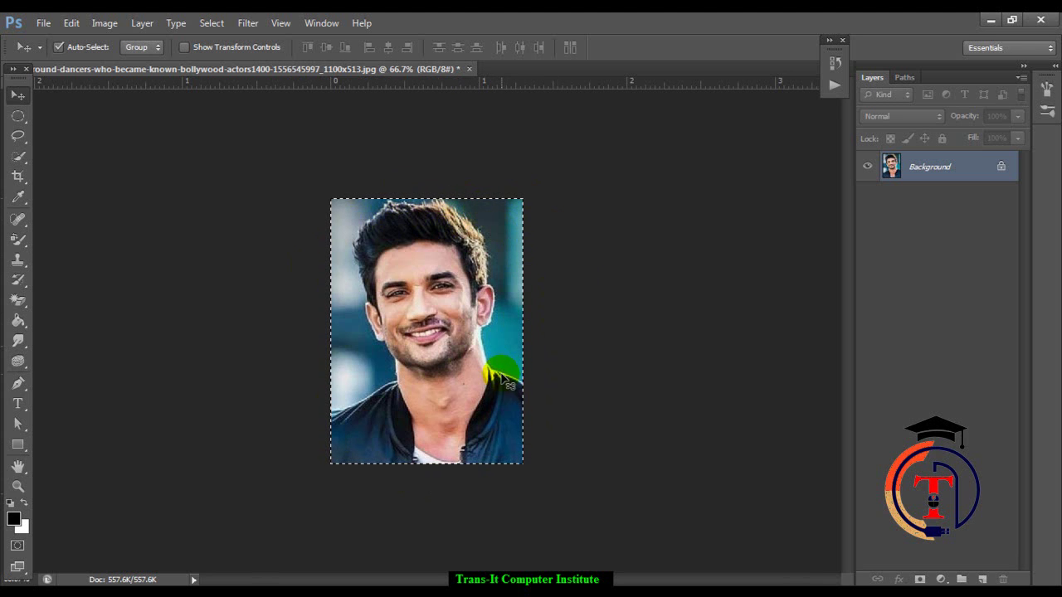
pyautogui.click(221, 23)
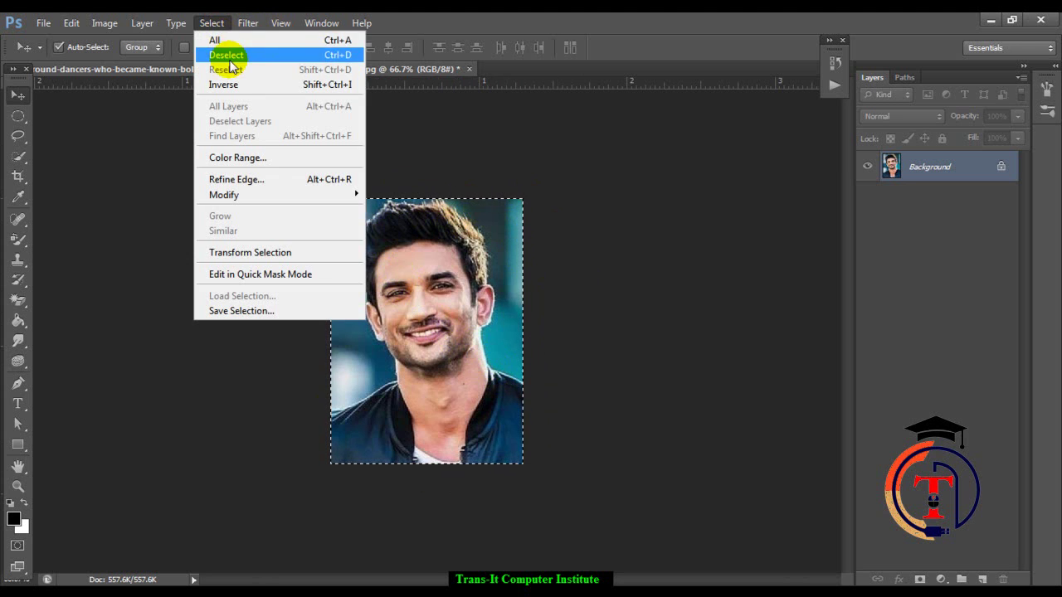
pyautogui.click(230, 59)
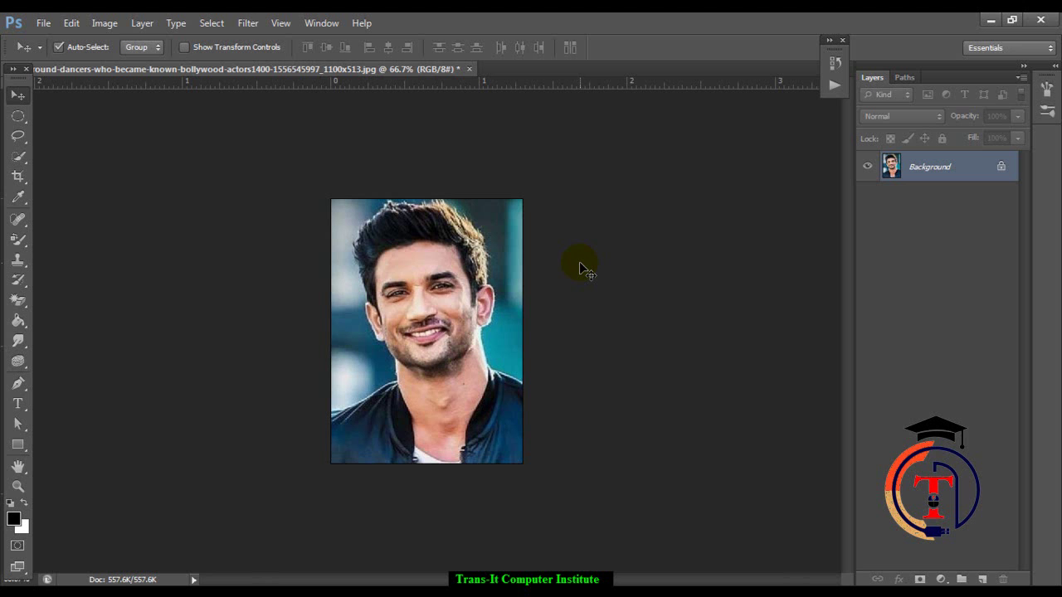
# Resize the canvas to 1.5 in wide by 2 in high, keeping inches
pyautogui.click(106, 25)
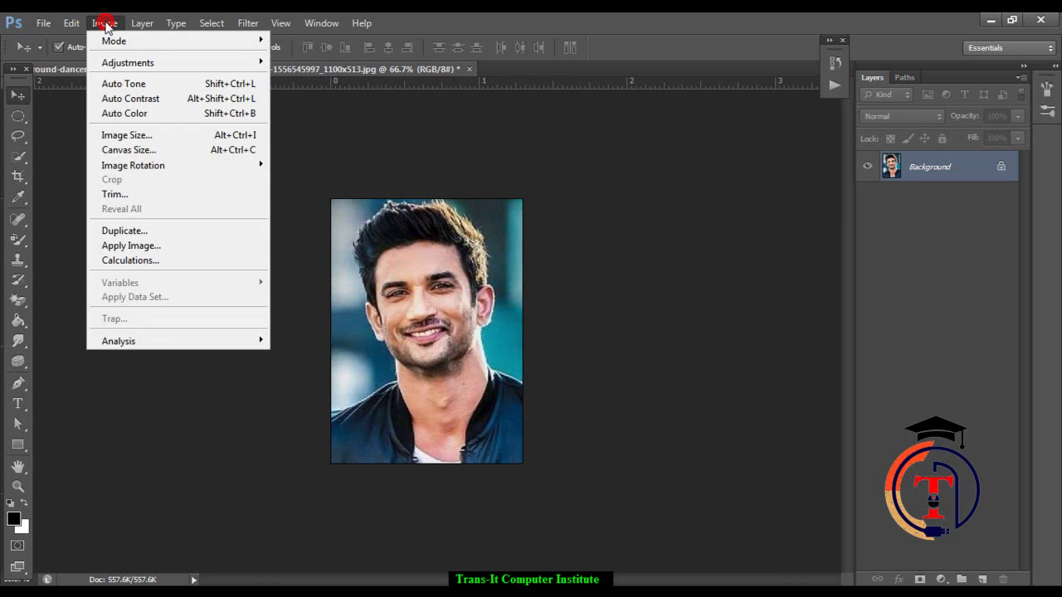
pyautogui.click(121, 151)
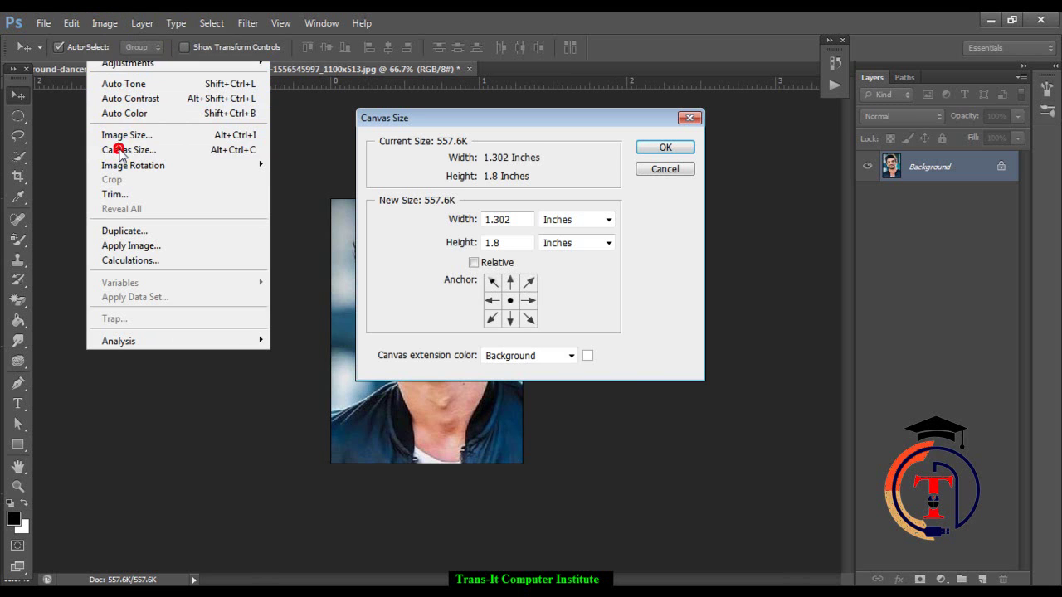
pyautogui.click(572, 221)
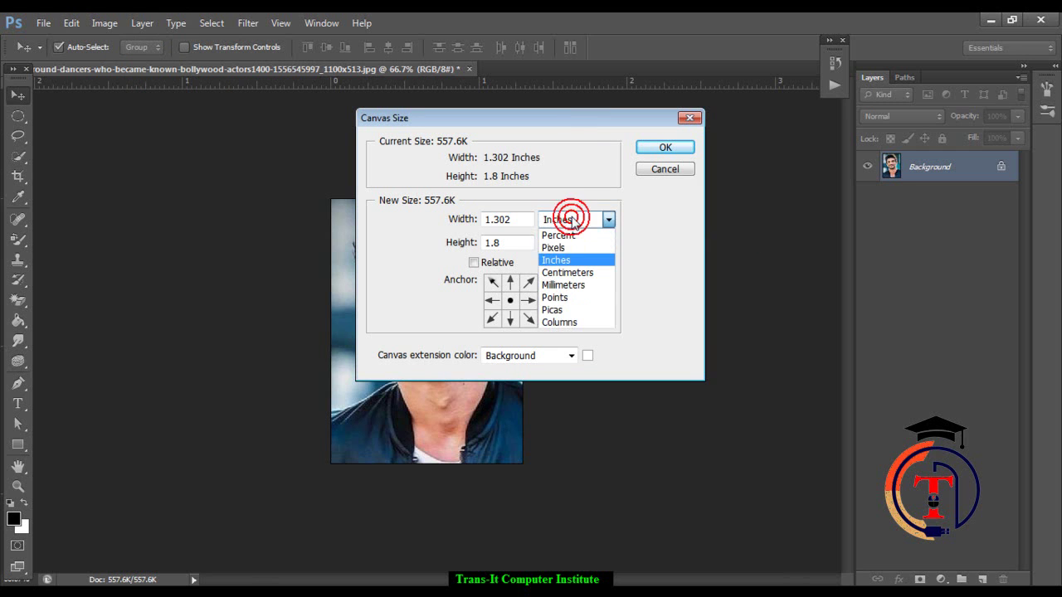
pyautogui.click(572, 221)
pyautogui.moveTo(511, 219); pyautogui.dragTo(495, 219)
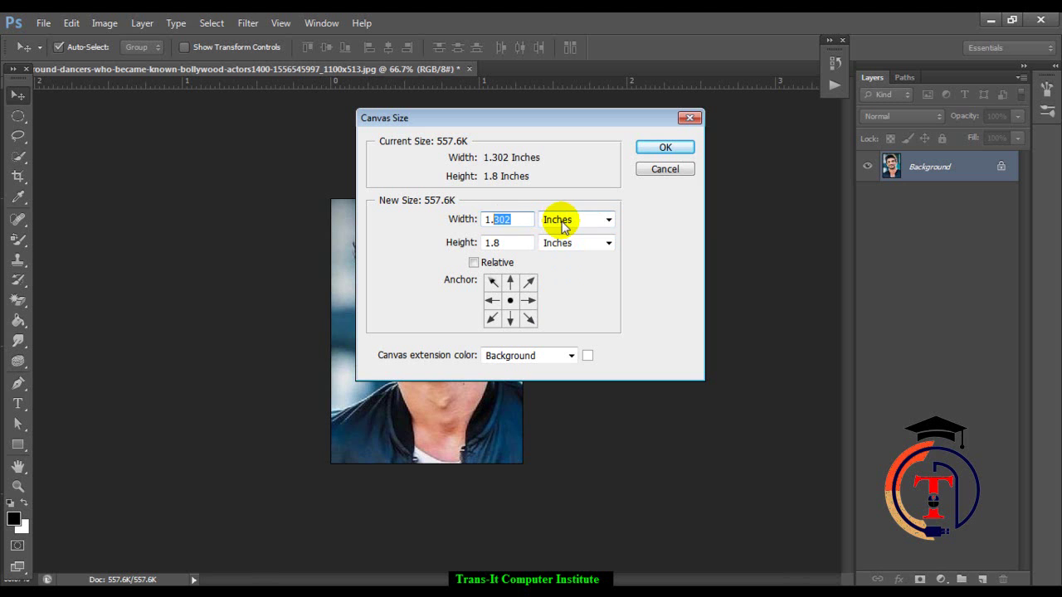
pyautogui.write('5')
pyautogui.press('Tab')
pyautogui.write('2')
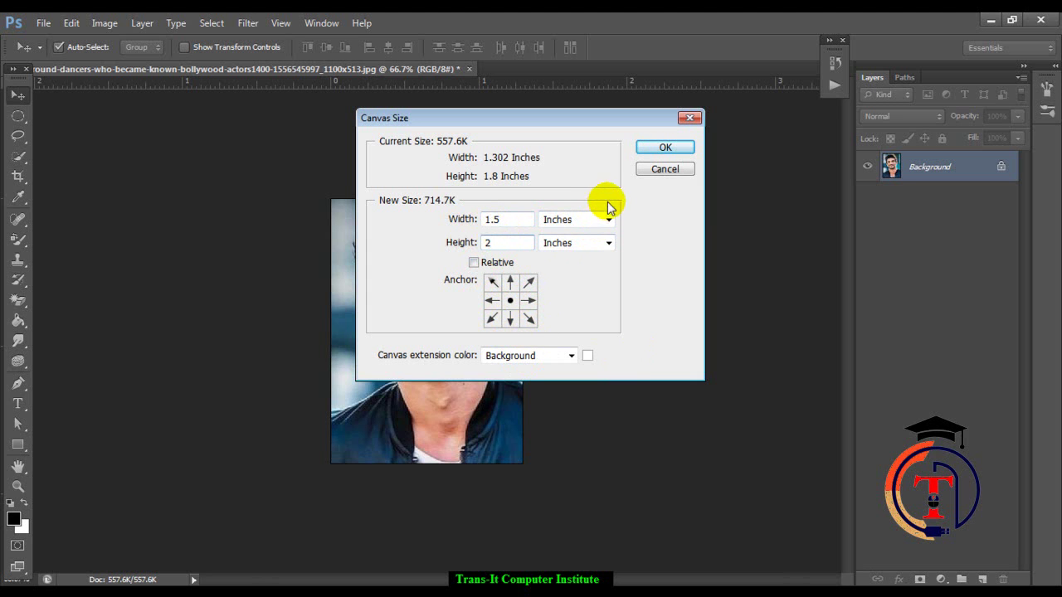
pyautogui.click(653, 156)
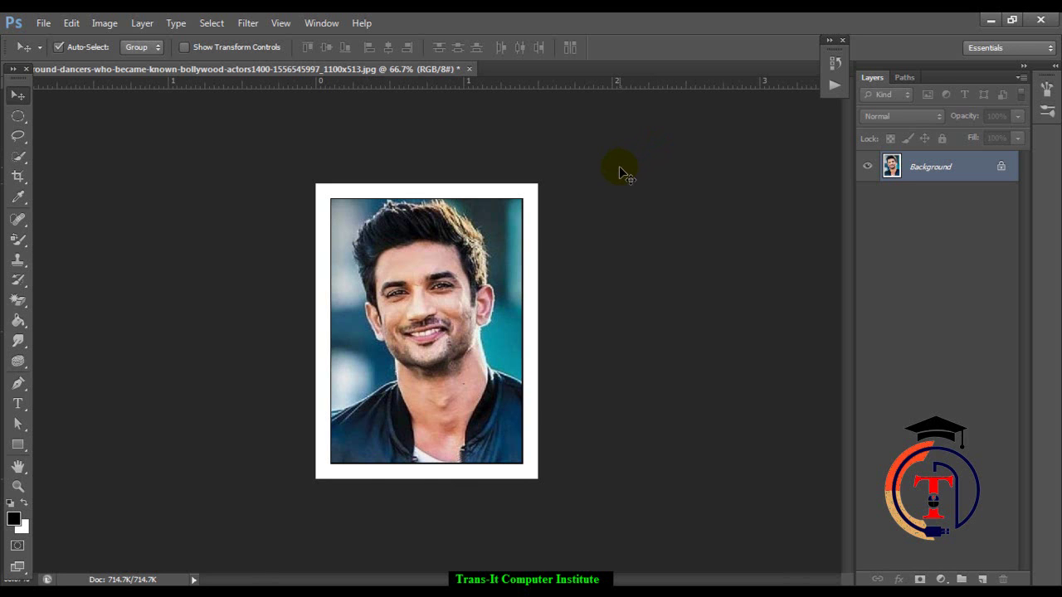
# Select the entire bordered 1.5 × 2 in photo and copy it to the clipboard
pyautogui.click(219, 25)
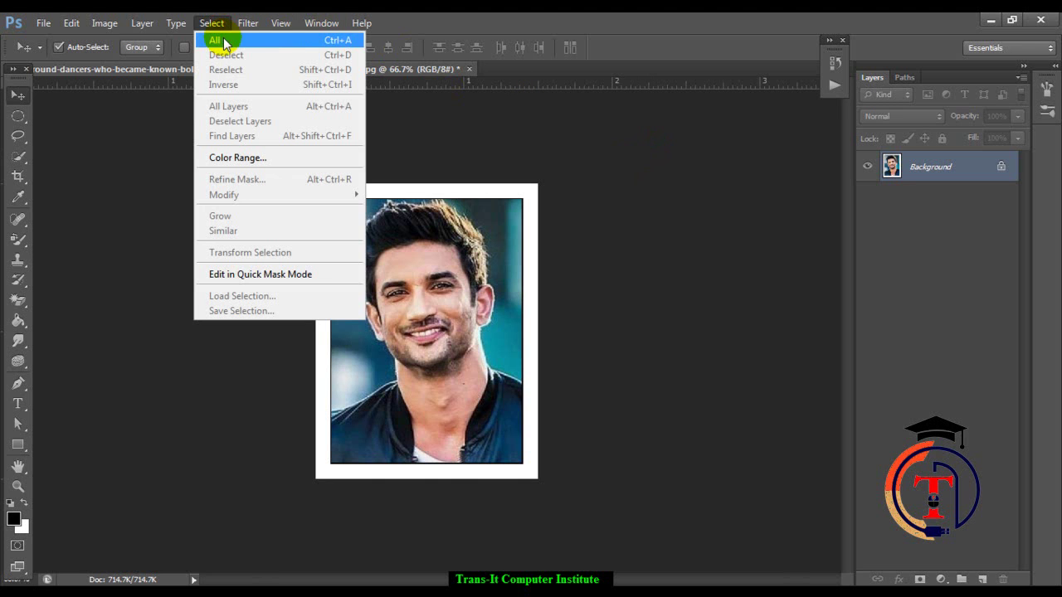
pyautogui.click(223, 42)
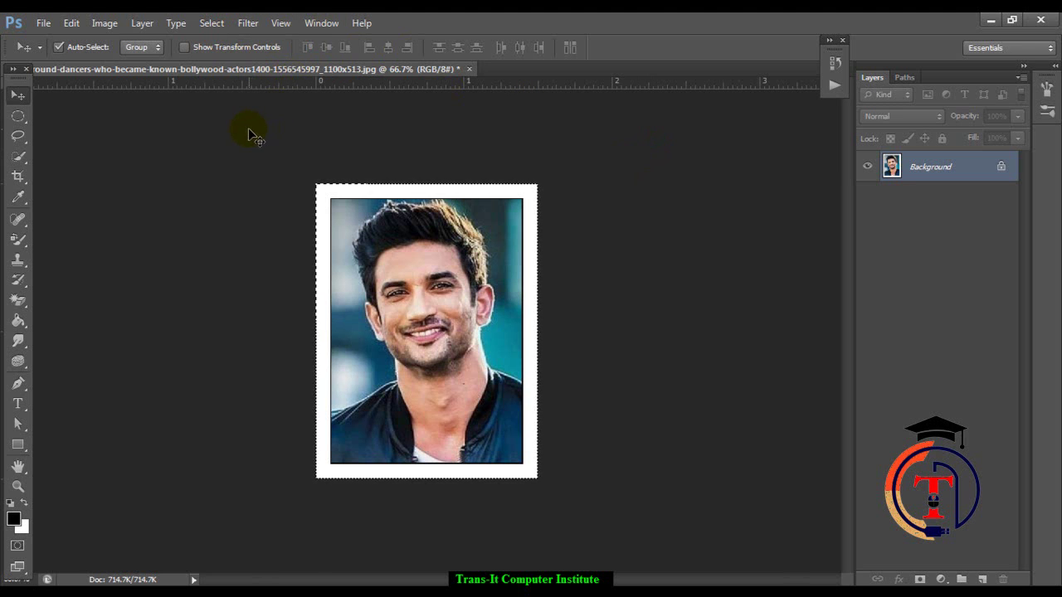
pyautogui.click(71, 23)
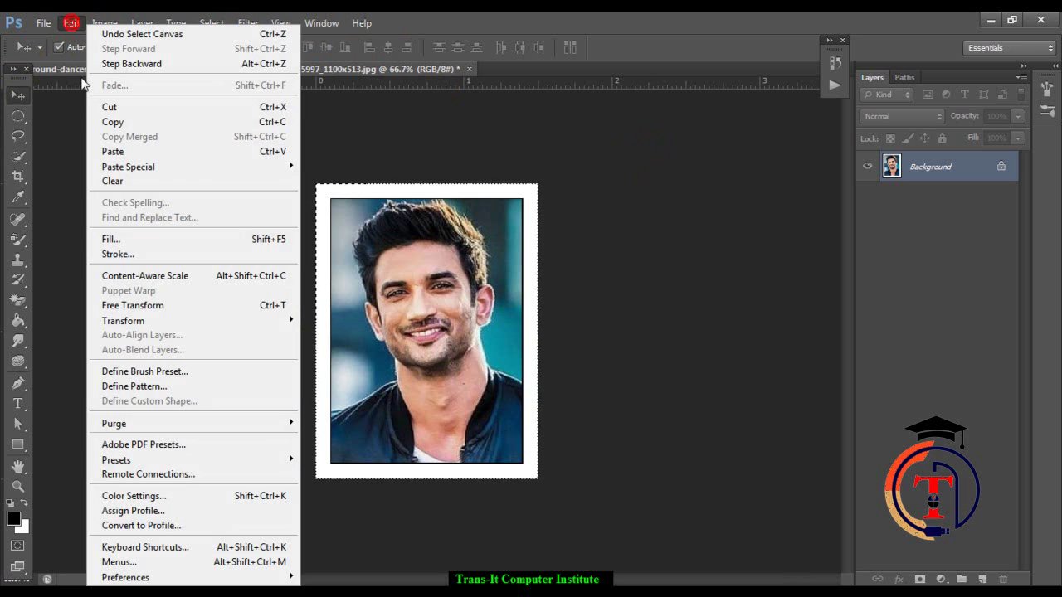
pyautogui.click(108, 124)
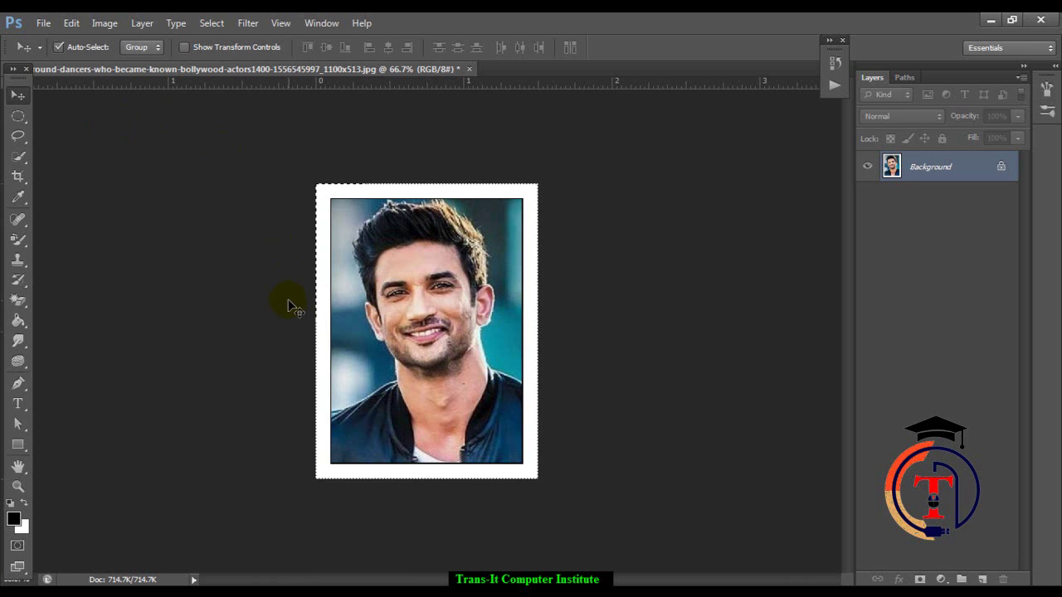
# Enlarge the canvas to 6 × 4 inches and fit the whole sheet on screen
pyautogui.click(105, 24)
pyautogui.click(130, 149)
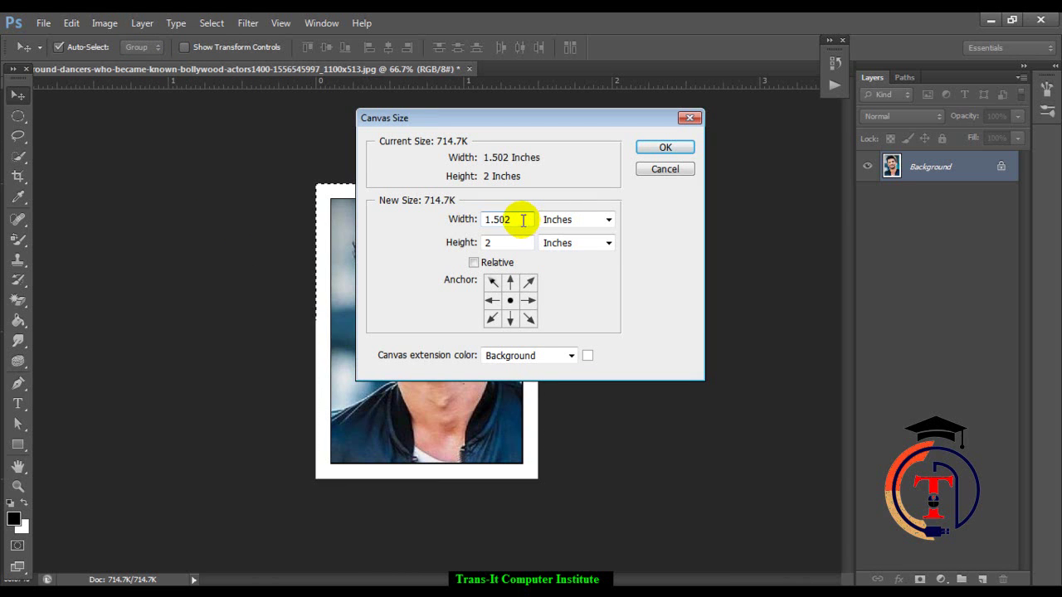
pyautogui.doubleClick(517, 219)
pyautogui.write('6')
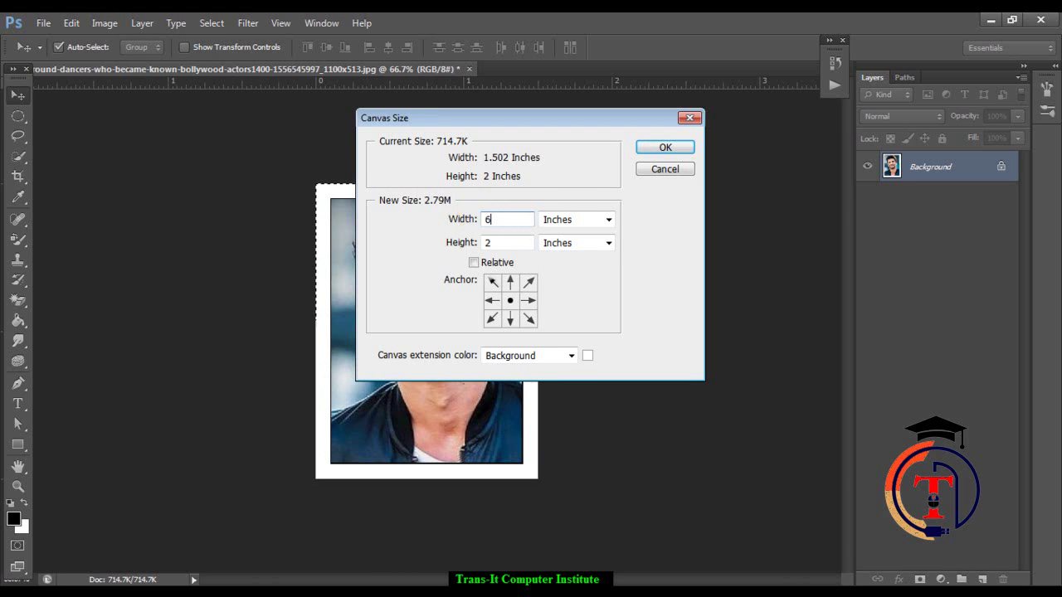
pyautogui.doubleClick(491, 243)
pyautogui.write('4')
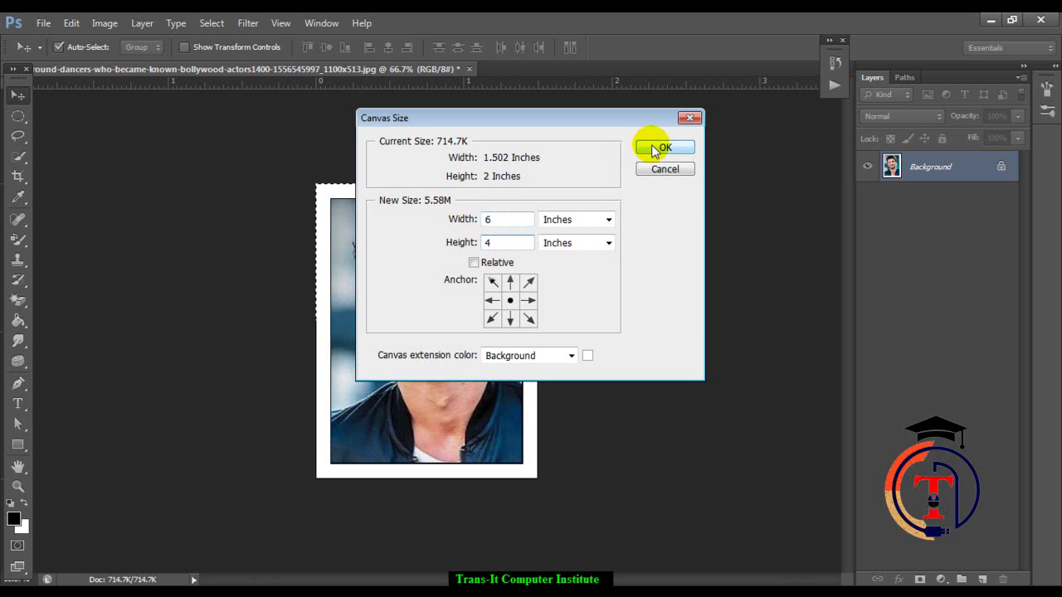
pyautogui.click(653, 145)
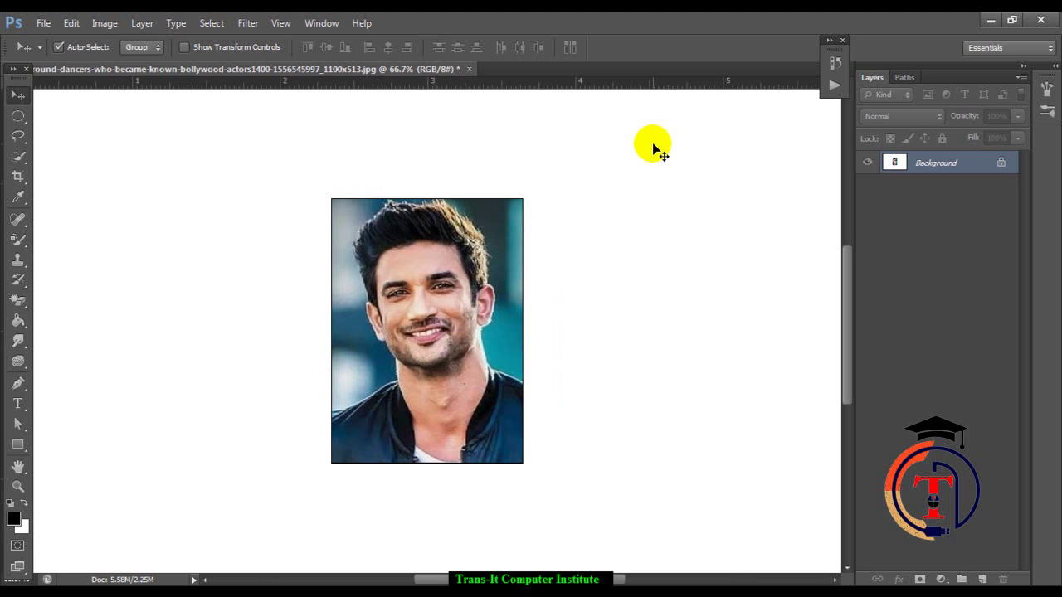
pyautogui.hotkey('ctrl', '0')
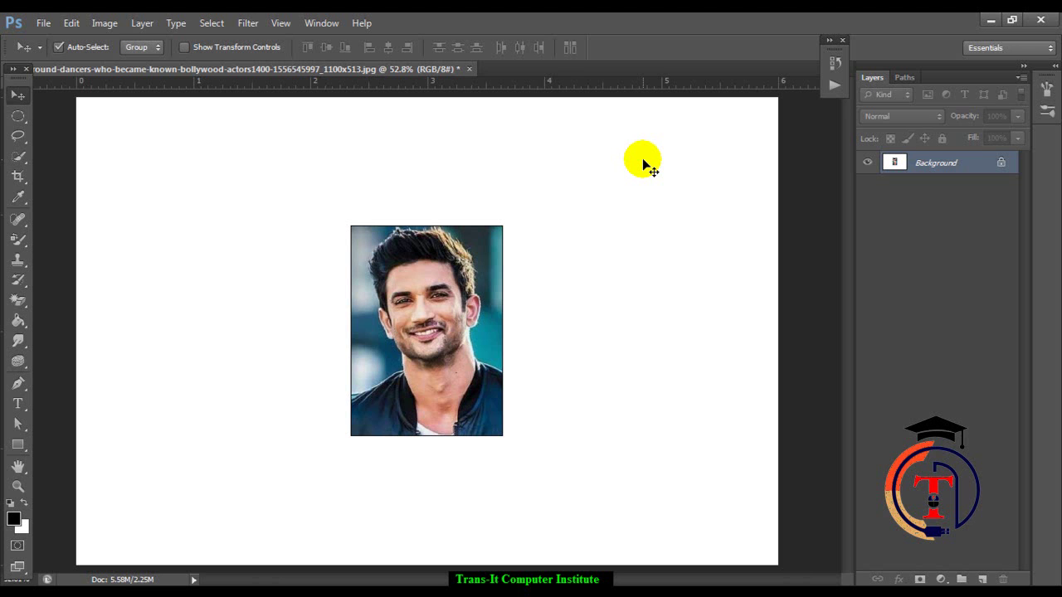
# Fill the entire 6 × 4 inch canvas with the white background colour
pyautogui.click(70, 25)
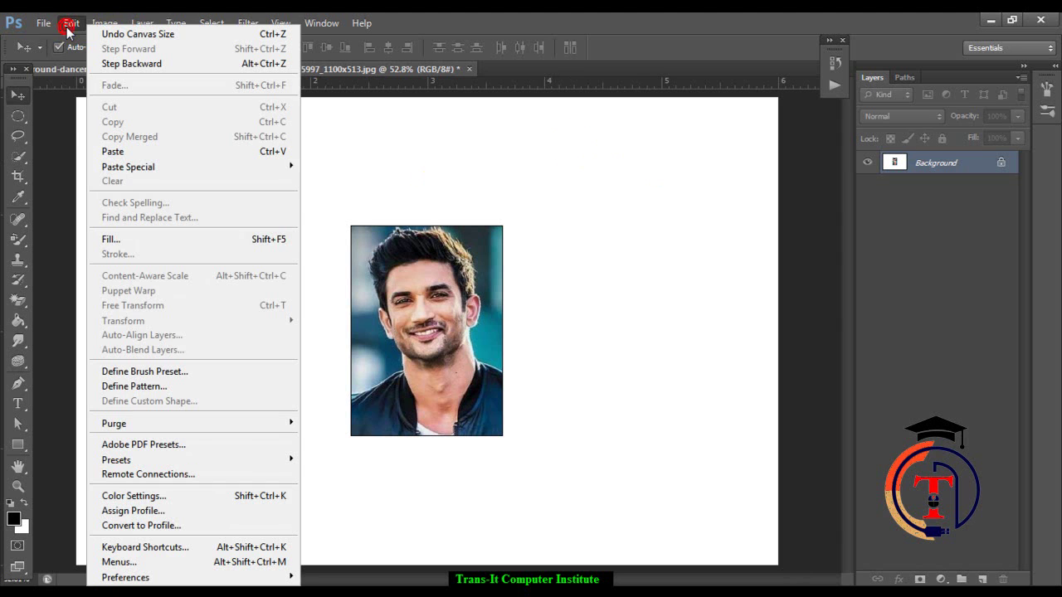
pyautogui.click(122, 240)
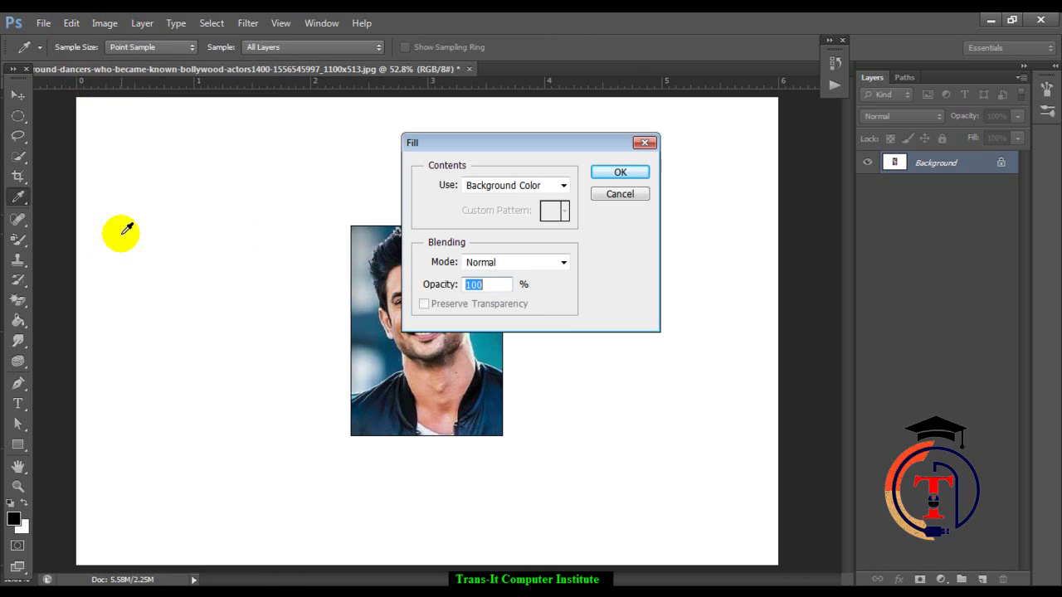
pyautogui.click(538, 188)
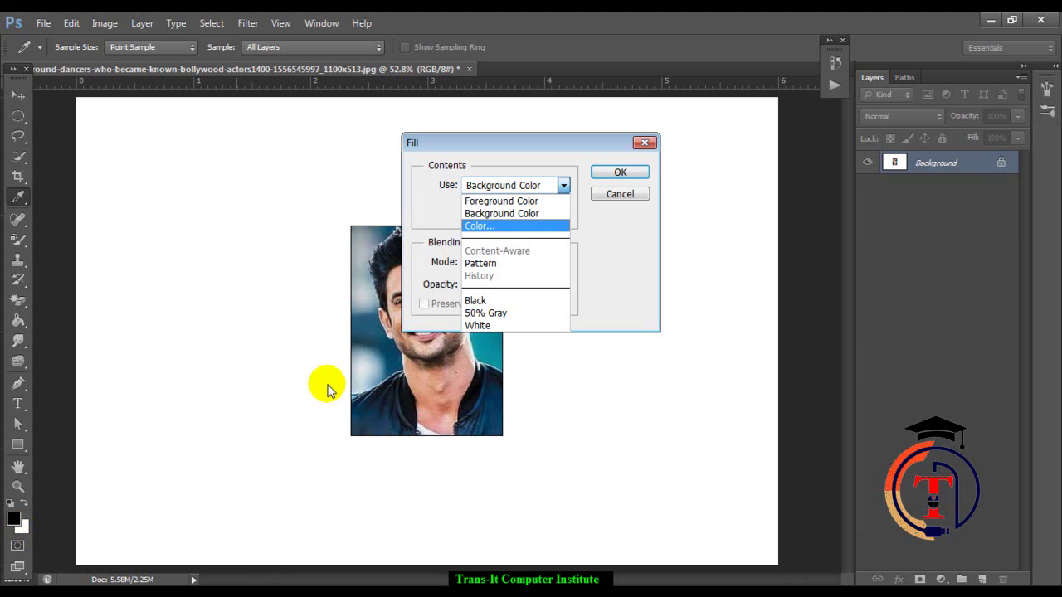
pyautogui.click(476, 213)
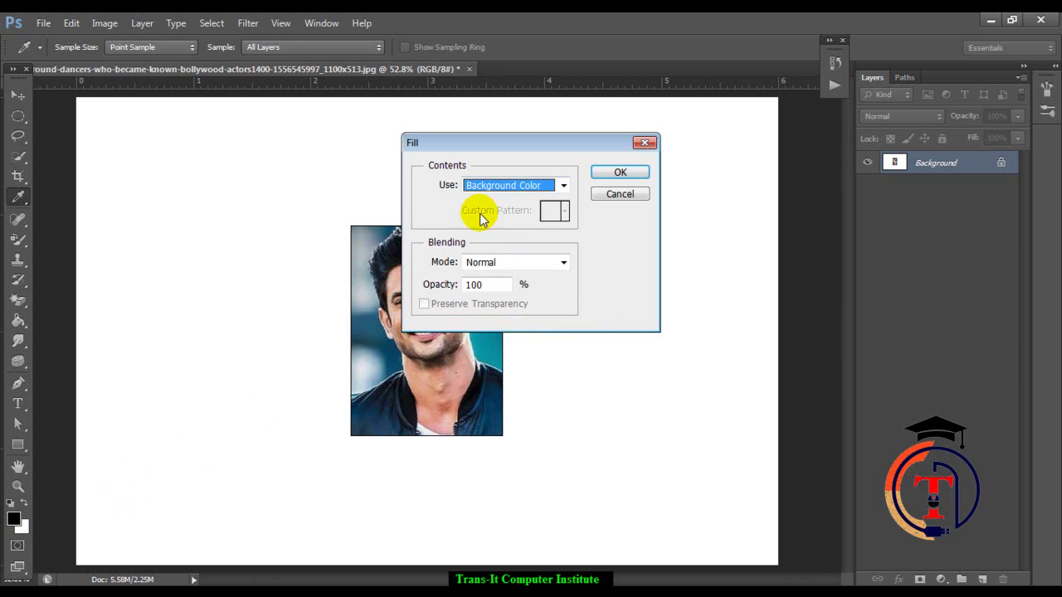
pyautogui.click(603, 178)
pyautogui.press('v')
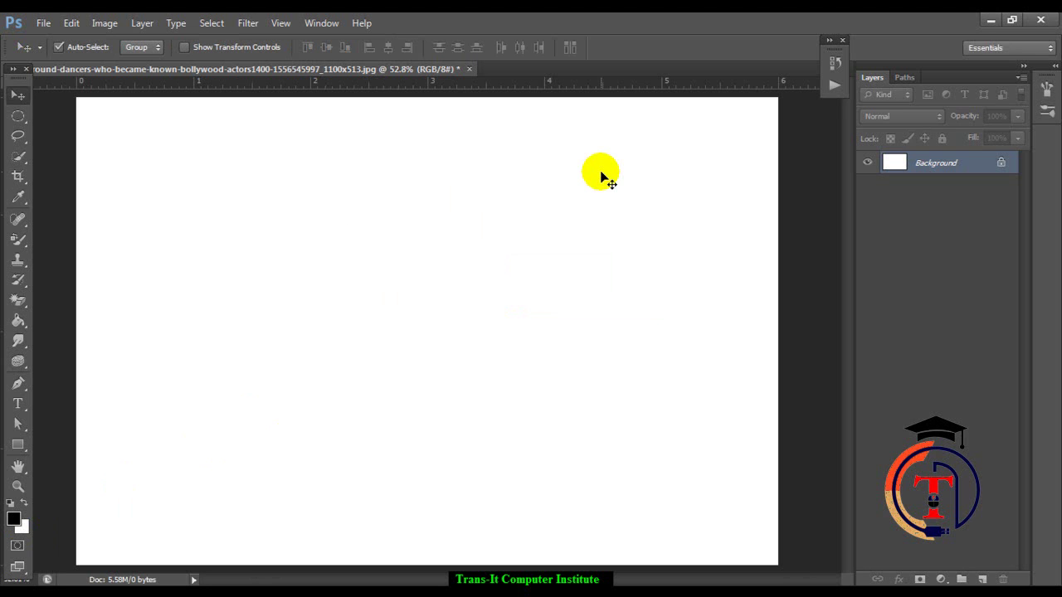
# Paste the bordered portrait as a new layer in the sheet's top-left corner
pyautogui.click(72, 22)
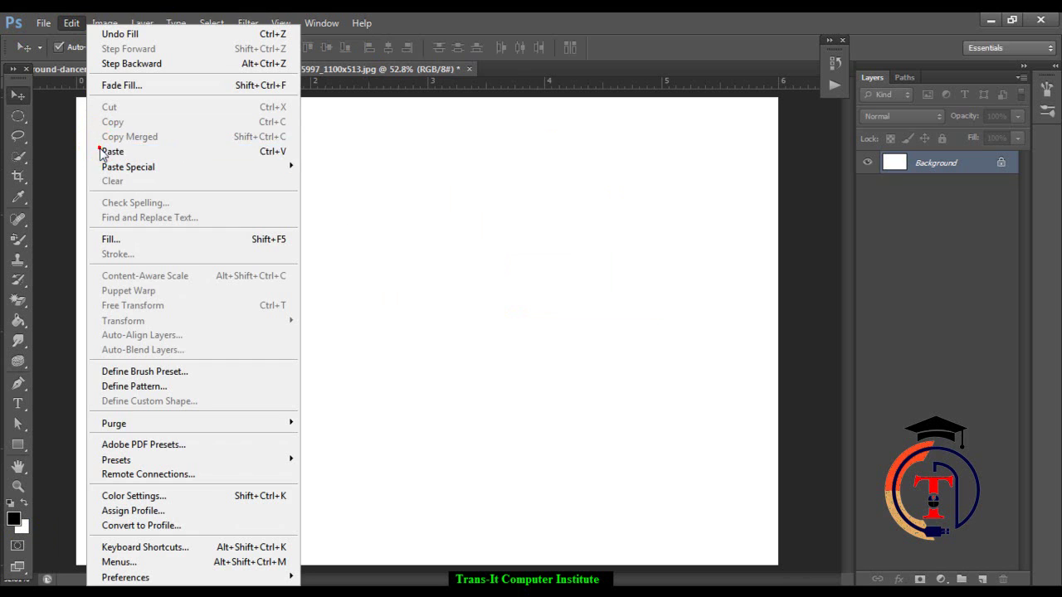
pyautogui.click(101, 151)
pyautogui.moveTo(448, 301)
pyautogui.mouseDown()
pyautogui.moveTo(296, 253)
pyautogui.moveTo(186, 201)
pyautogui.mouseUp()
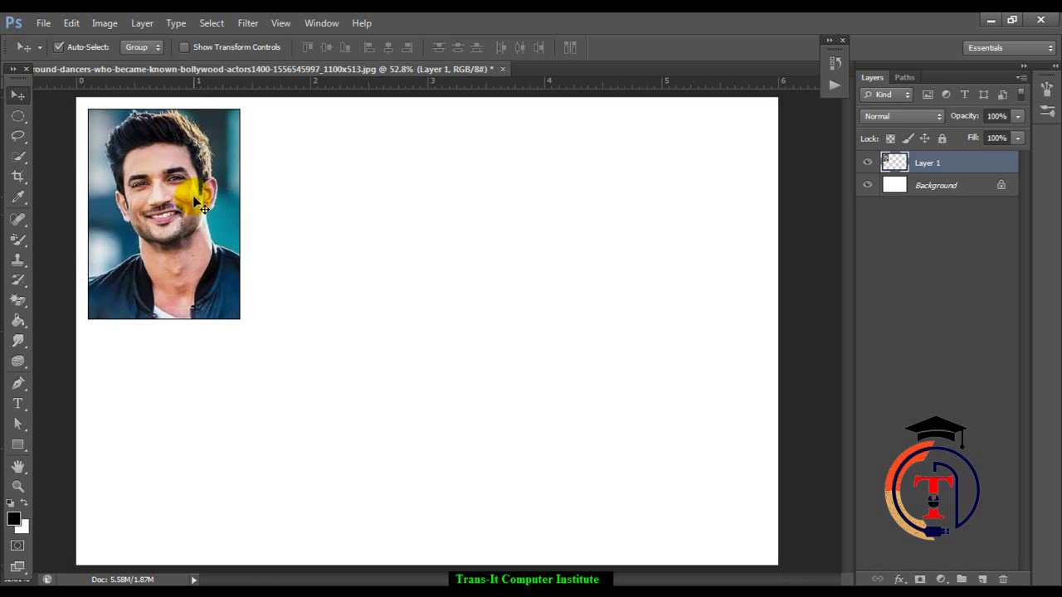
# Duplicate the portrait layer with Layer Via Copy and place the copy beside it
pyautogui.click(142, 23)
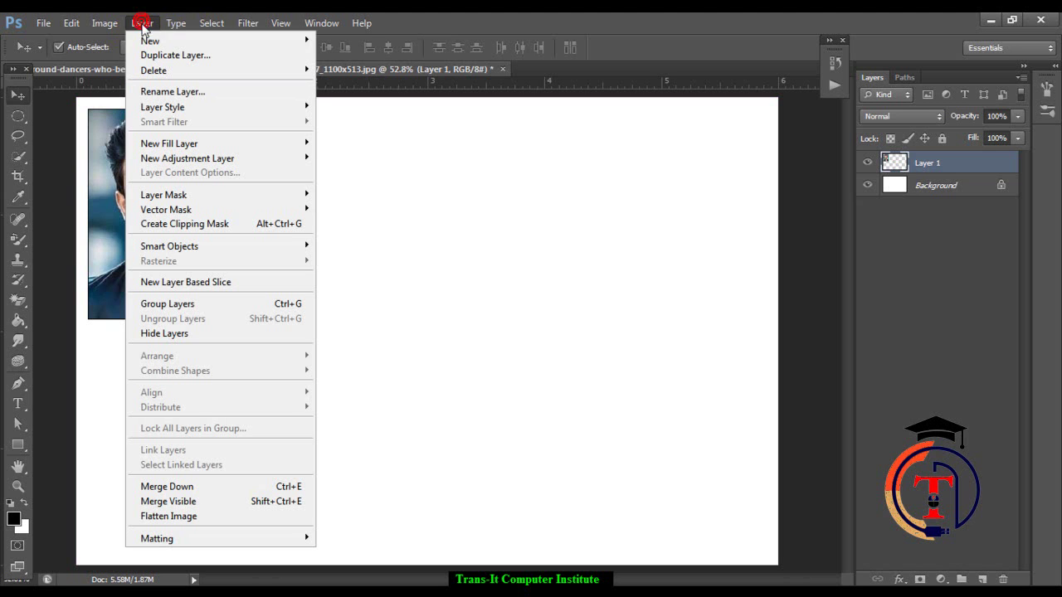
pyautogui.moveTo(151, 41)
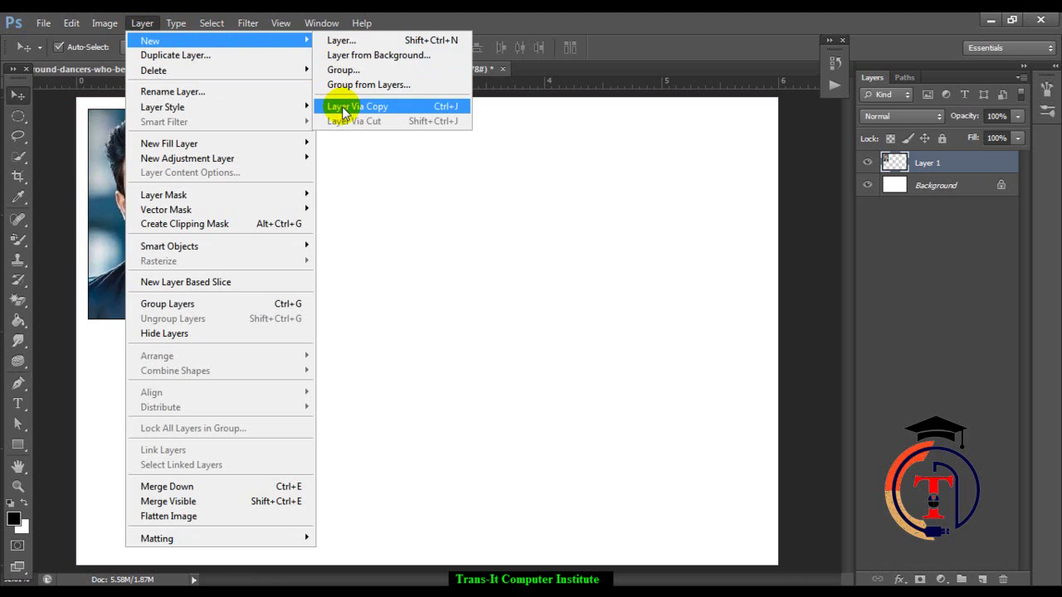
pyautogui.click(344, 107)
pyautogui.moveTo(213, 208)
pyautogui.mouseDown()
pyautogui.moveTo(395, 215)
pyautogui.moveTo(391, 207)
pyautogui.mouseUp()
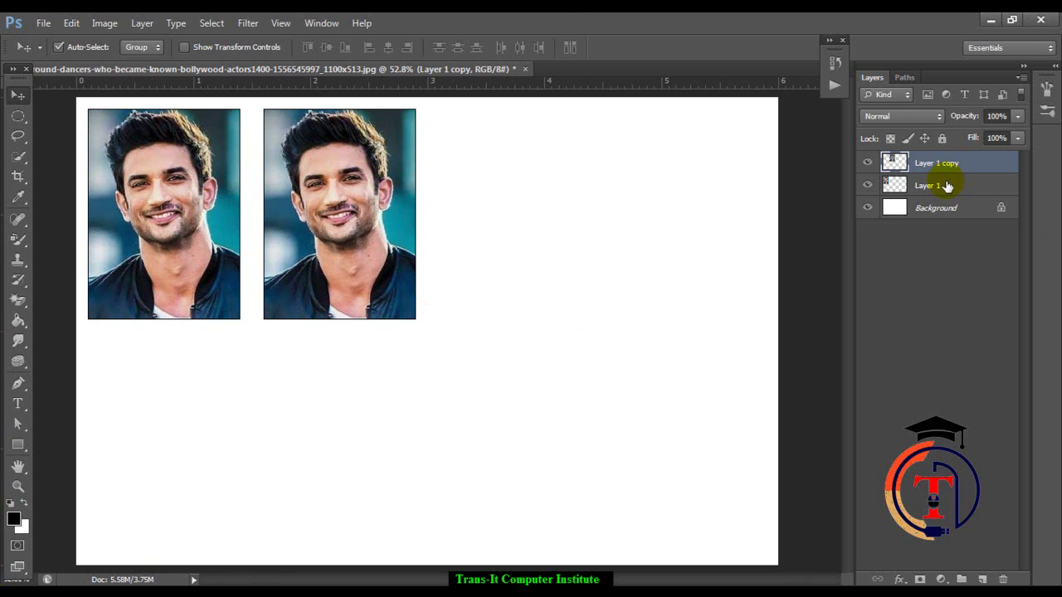
# Copy both portrait layers to the right to complete a top row of four, then select all four layers
pyautogui.keyDown('shift'); pyautogui.click(946, 185); pyautogui.keyUp('shift')
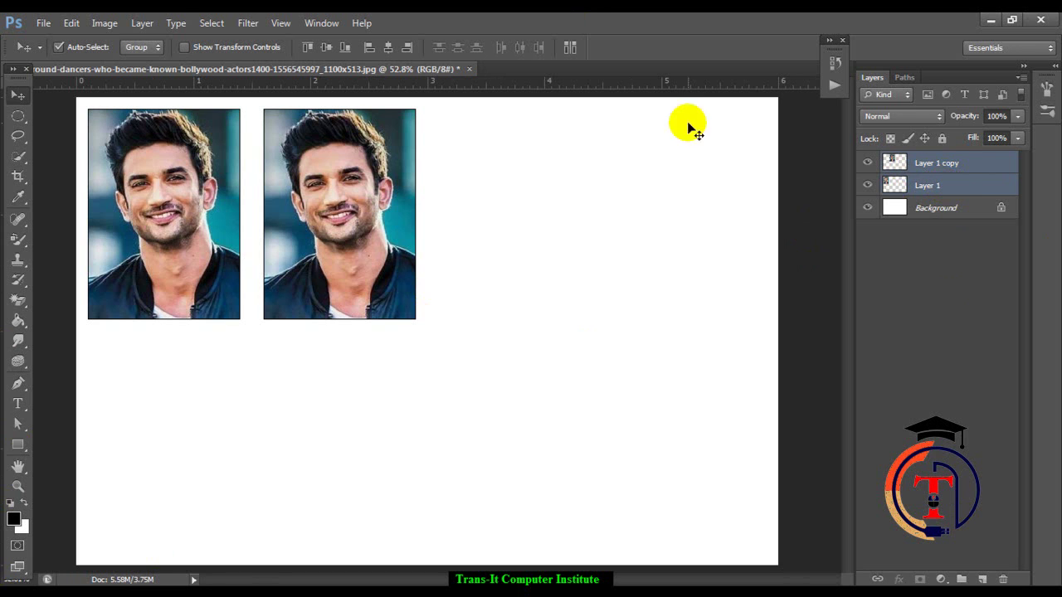
pyautogui.click(141, 23)
pyautogui.moveTo(182, 41)
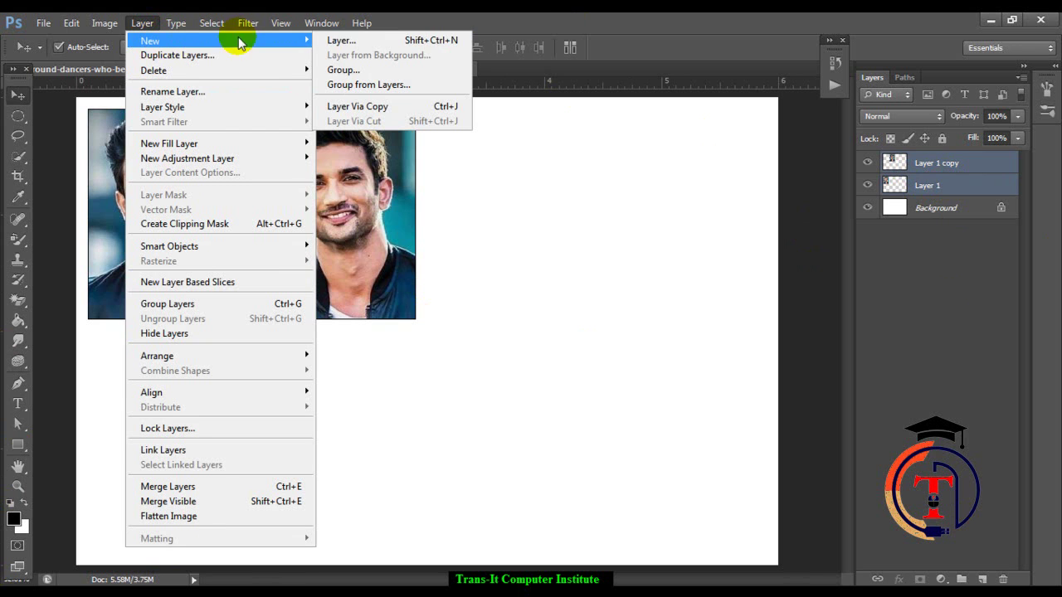
pyautogui.click(379, 106)
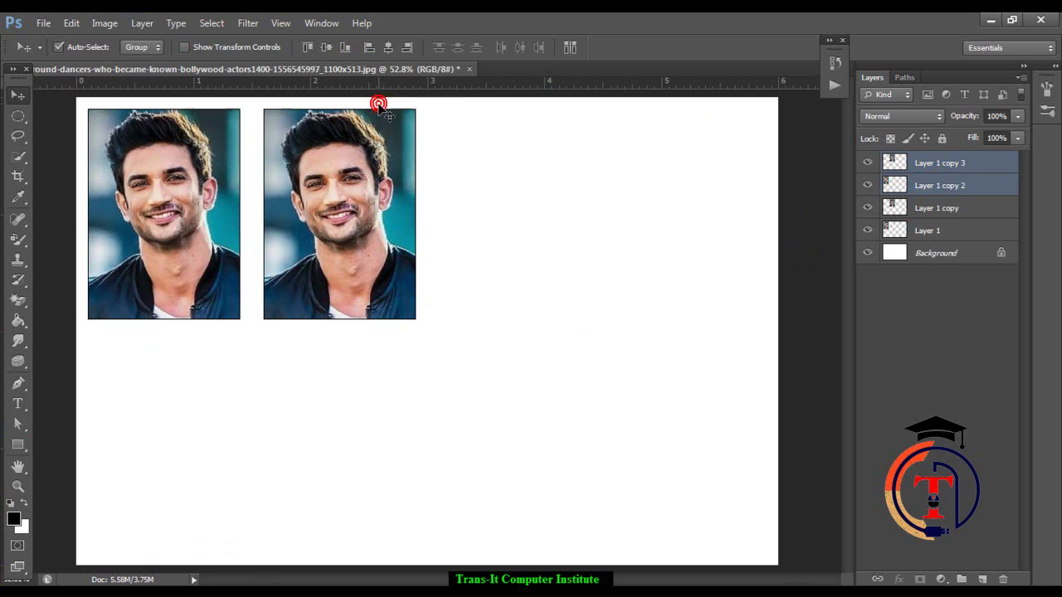
pyautogui.moveTo(345, 183); pyautogui.dragTo(693, 187)
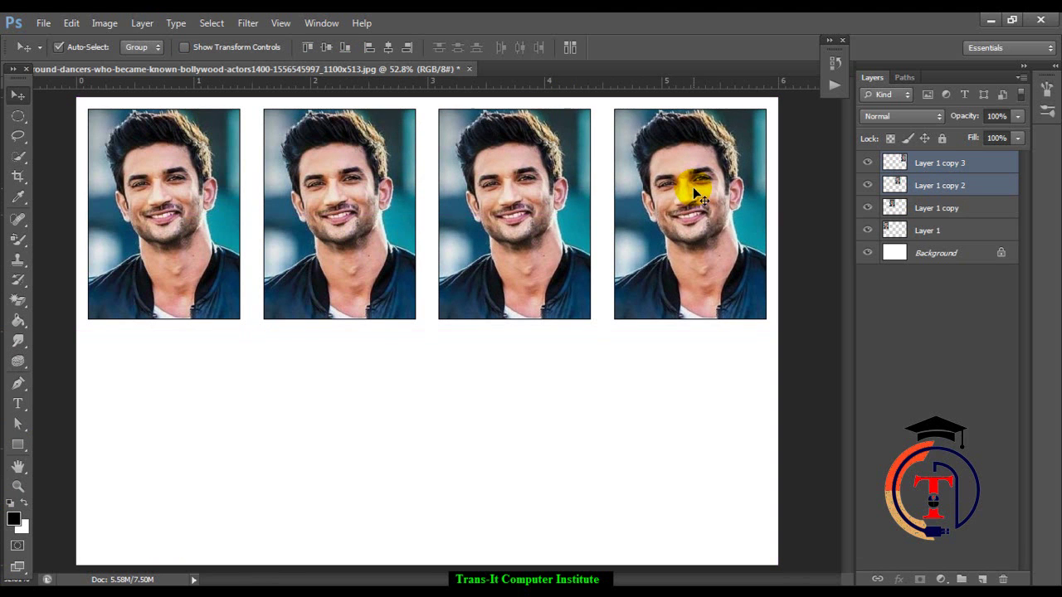
pyautogui.click(932, 233)
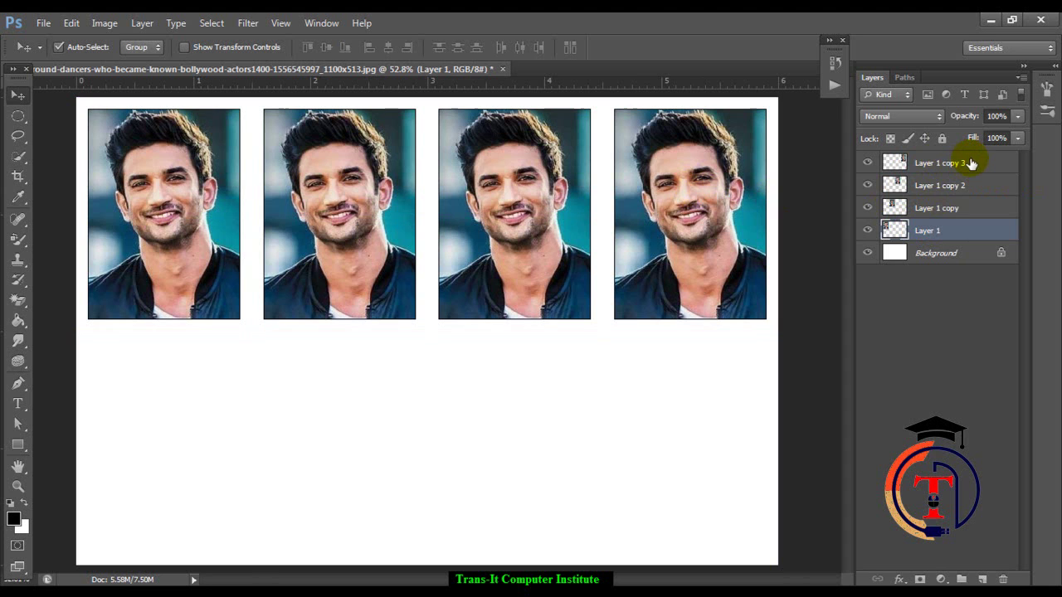
pyautogui.keyDown('shift'); pyautogui.click(971, 164); pyautogui.keyUp('shift')
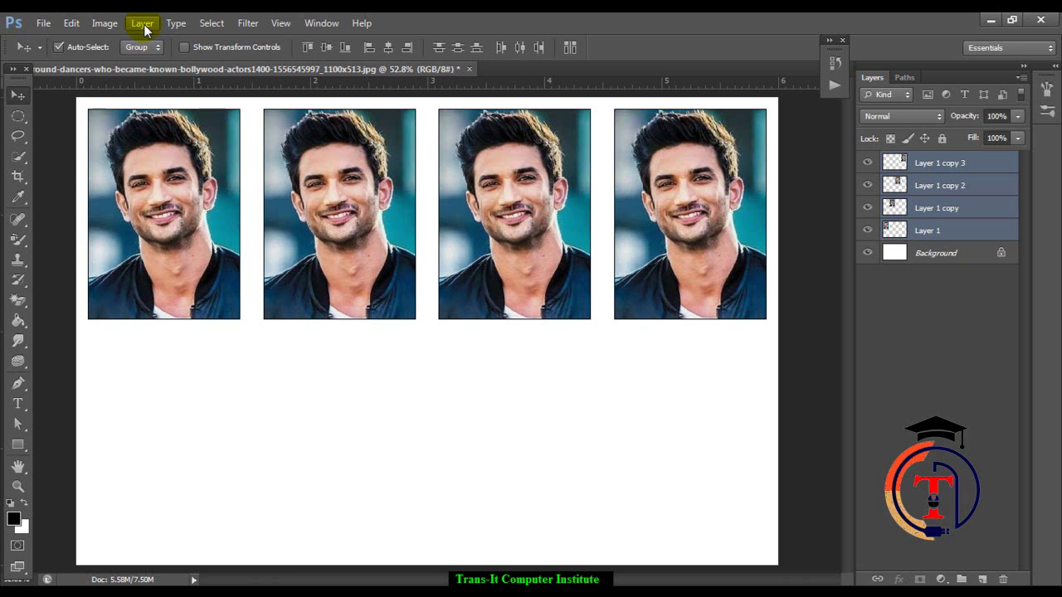
# Duplicate the four photos into a second row below, then Merge Visible into one layer
pyautogui.hotkey('ctrl', 'j')
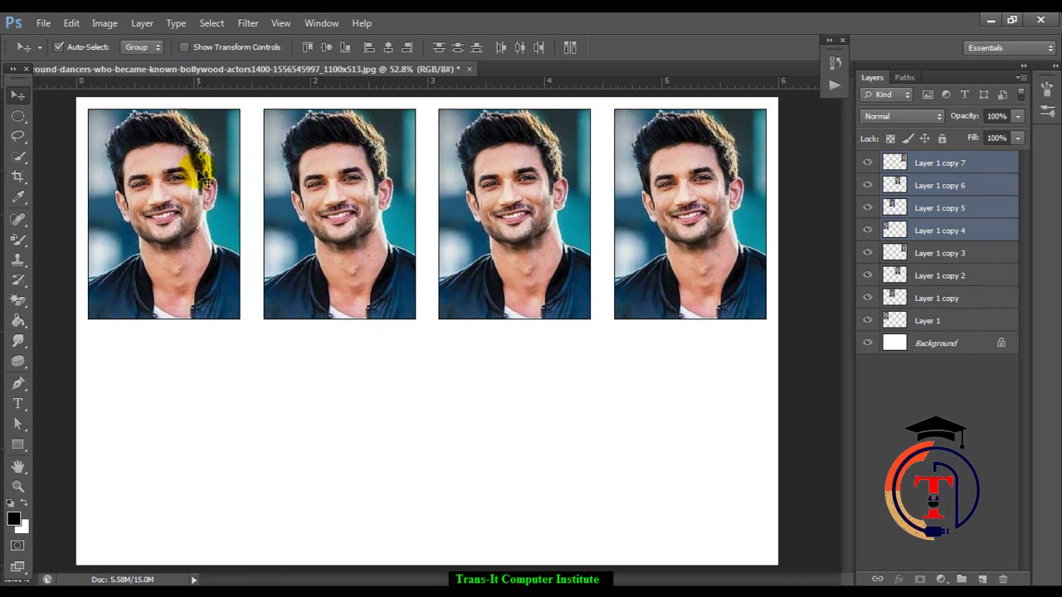
pyautogui.moveTo(336, 209); pyautogui.dragTo(330, 429)
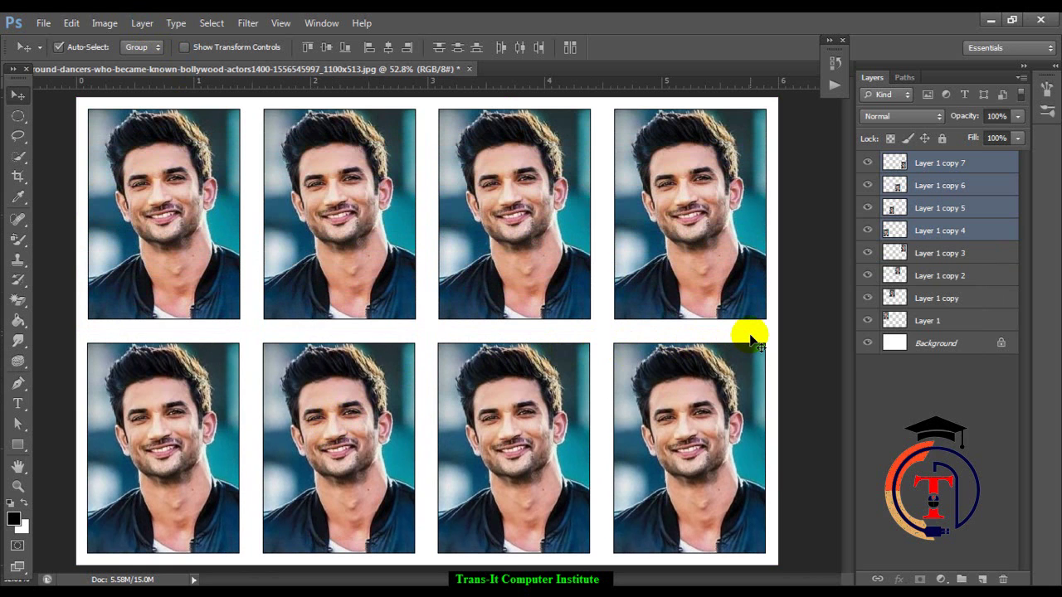
pyautogui.click(139, 27)
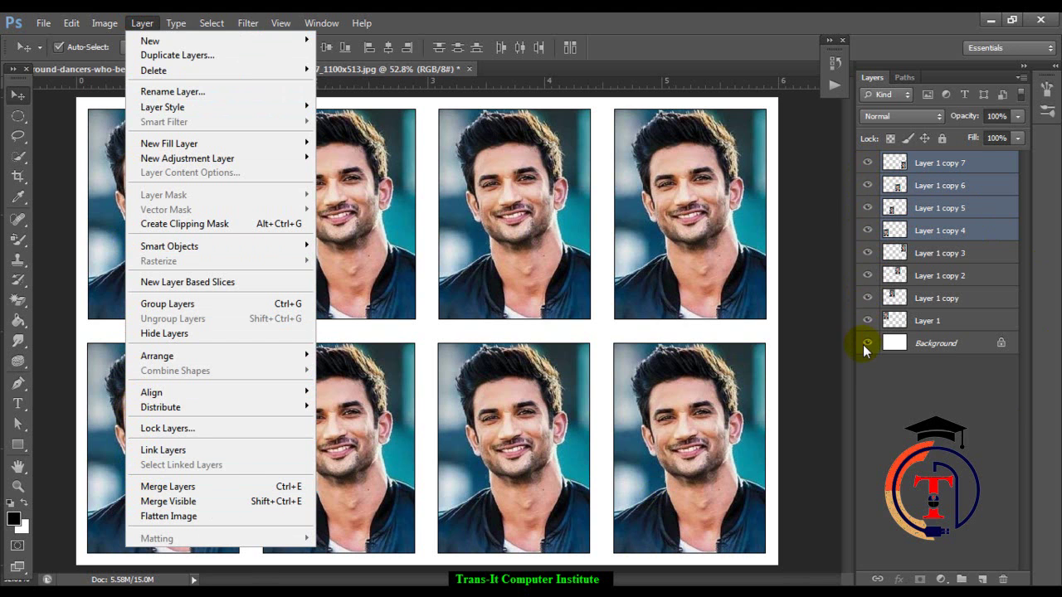
pyautogui.click(301, 507)
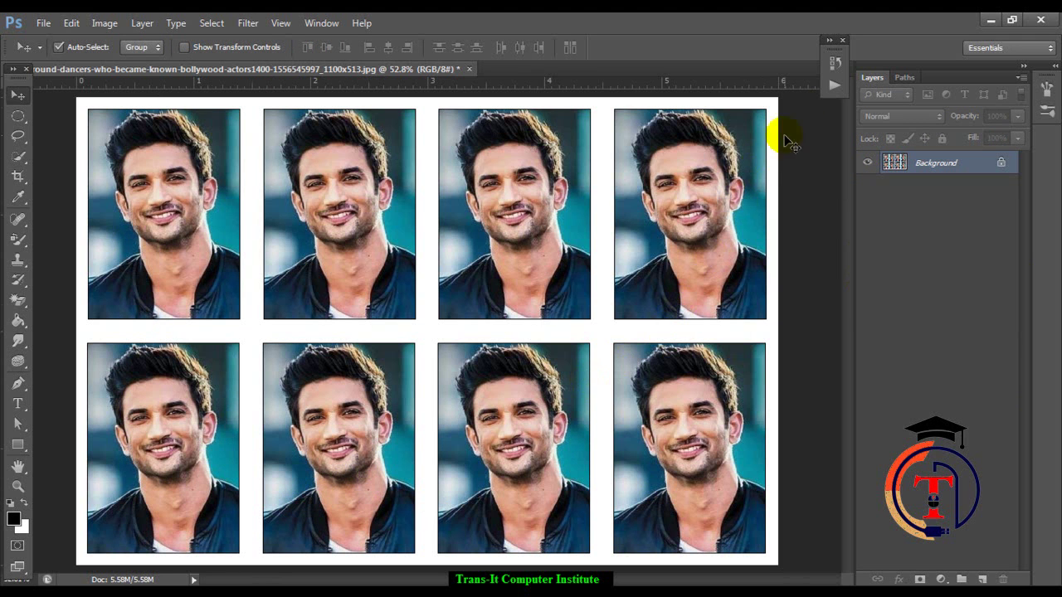
# Stop recording Action 1 and turn on the dialog pause for its Crop step
pyautogui.click(833, 88)
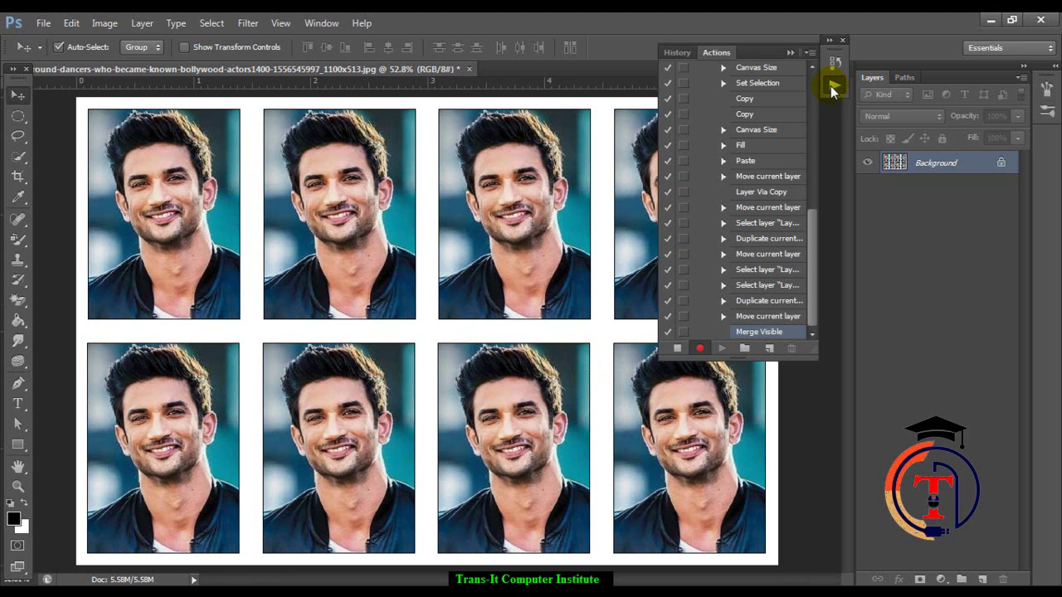
pyautogui.click(677, 350)
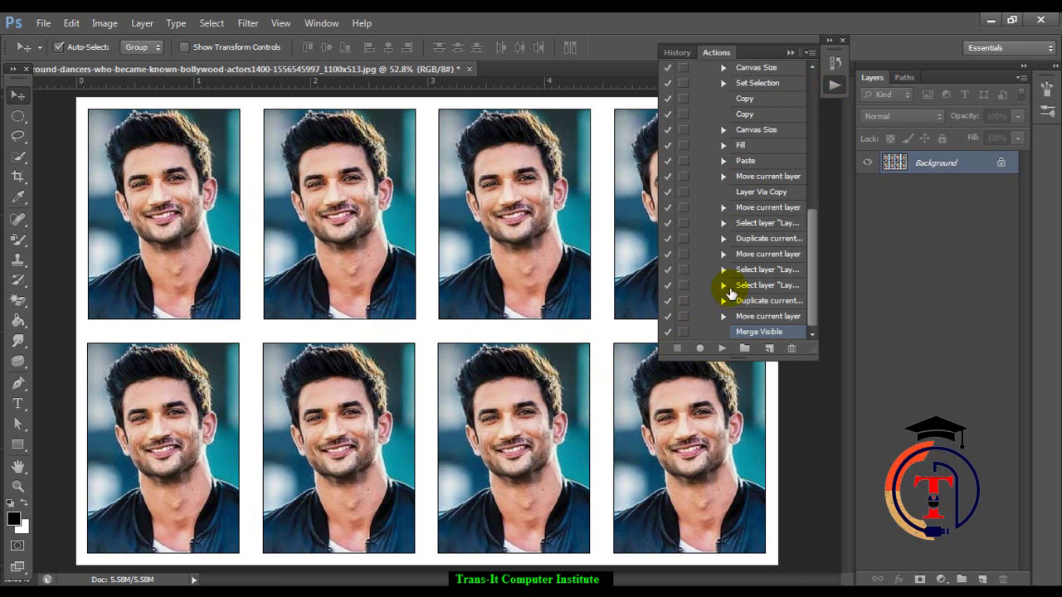
pyautogui.scroll(2, 729, 292)
pyautogui.scroll(2, 729, 292)
pyautogui.scroll(3, 729, 292)
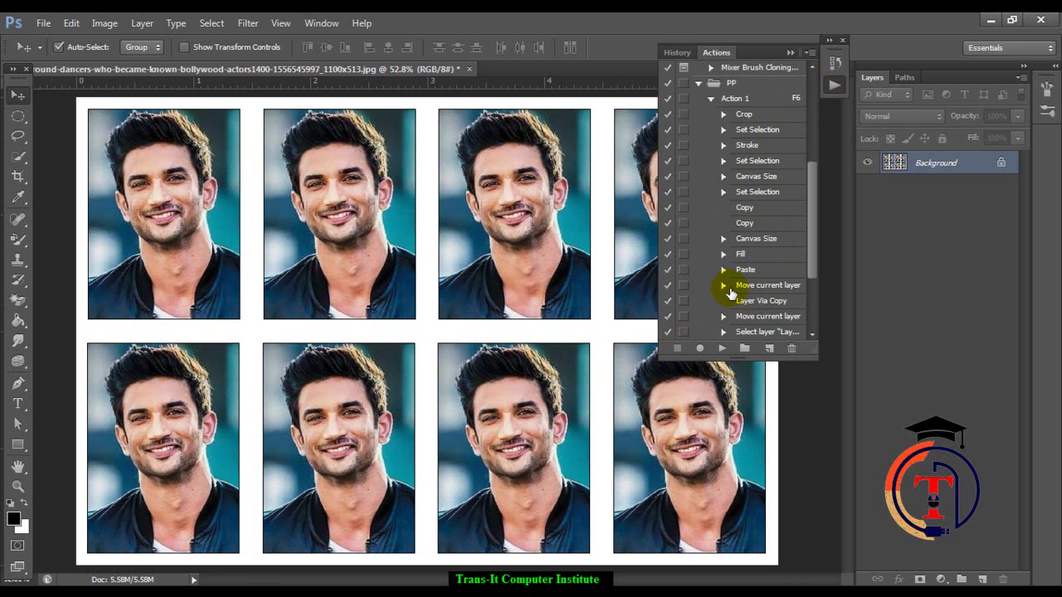
pyautogui.click(683, 116)
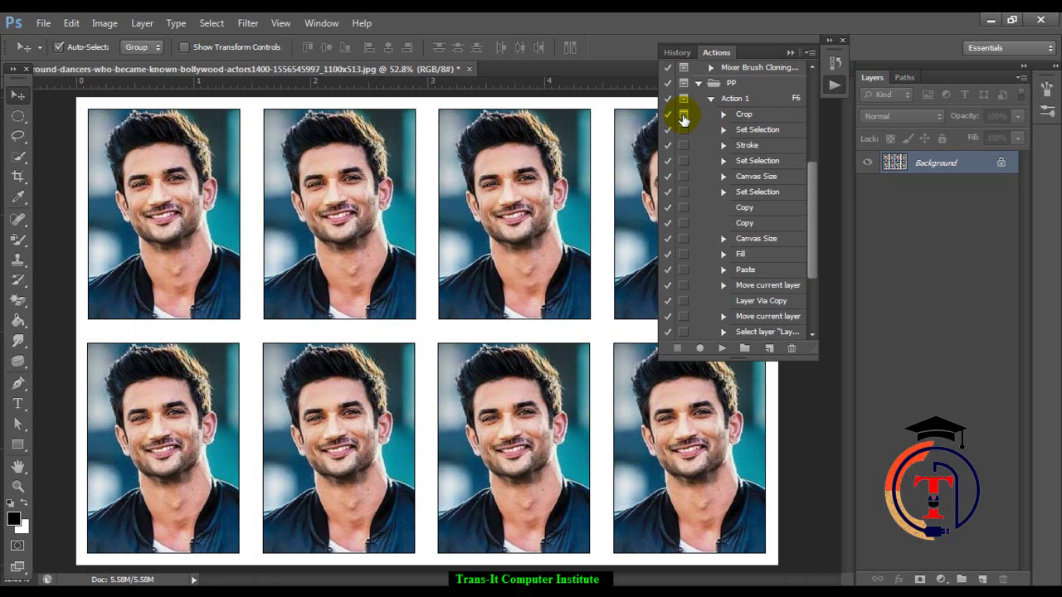
pyautogui.click(790, 55)
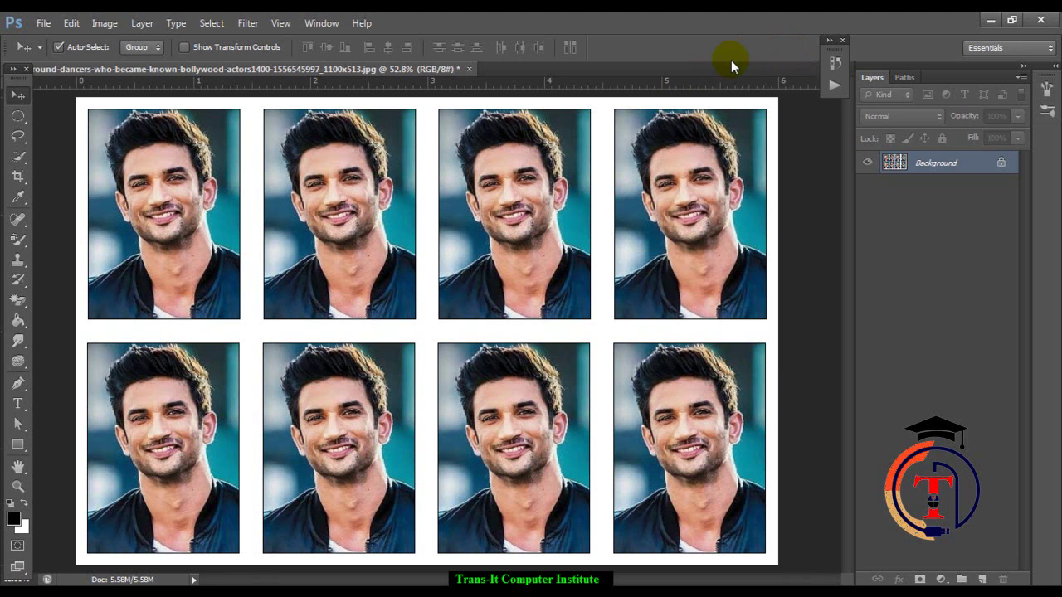
# Open the next portrait and start the passport-photo action on it
pyautogui.hotkey('ctrl', 'o')
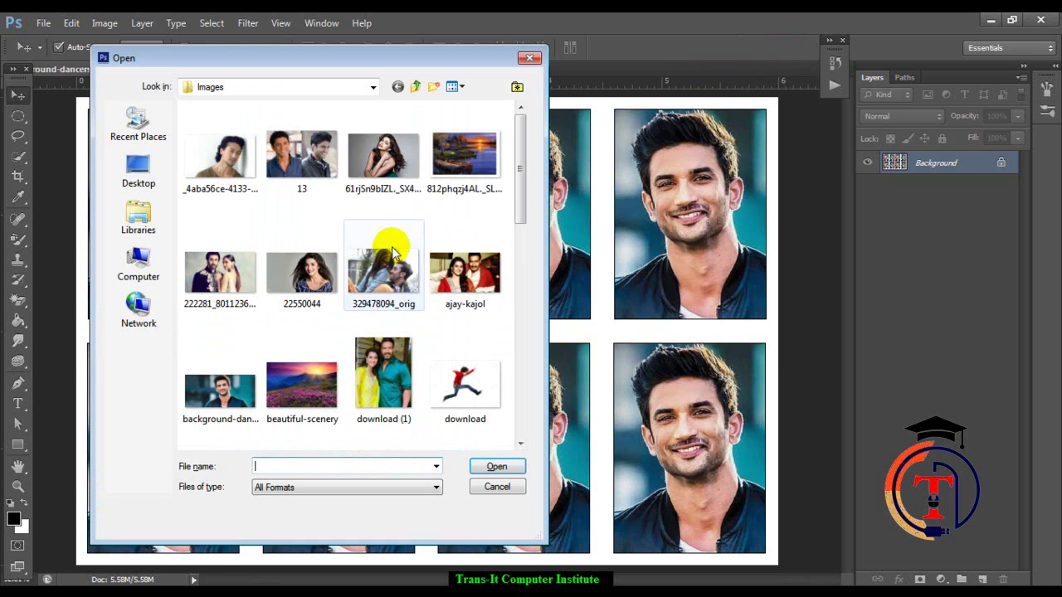
pyautogui.doubleClick(234, 165)
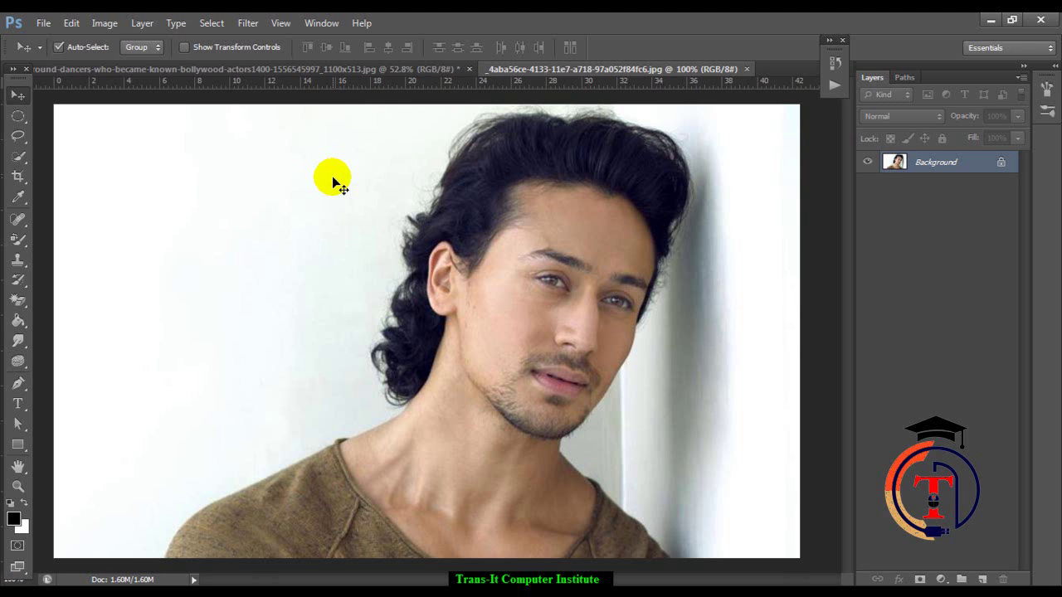
pyautogui.press('c')
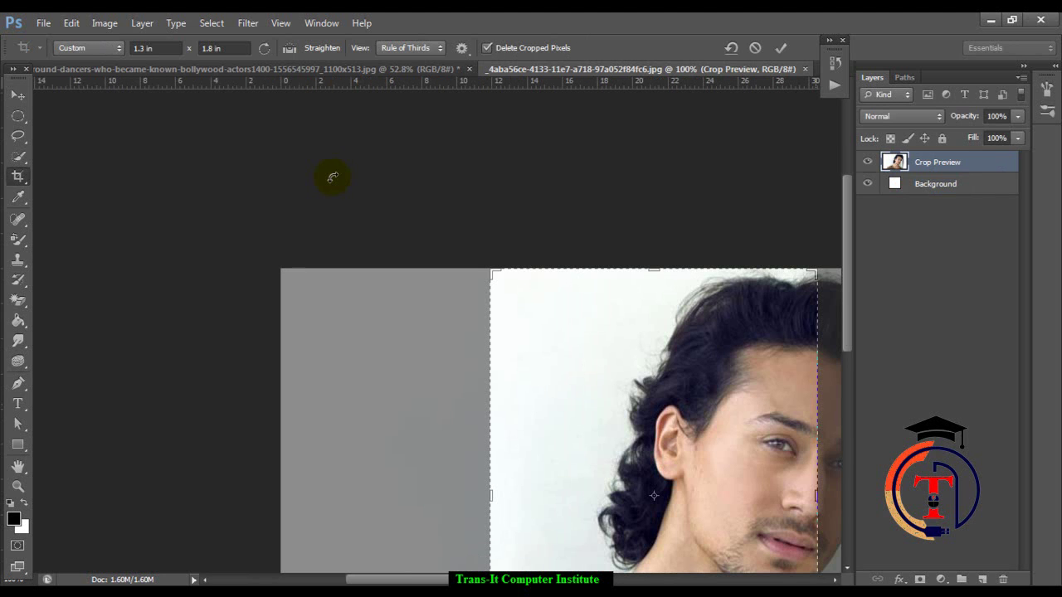
# Position the face in the 1.3 x 1.8 in crop, accept it, and view the finished sheet
pyautogui.hotkey('ctrl', '-')
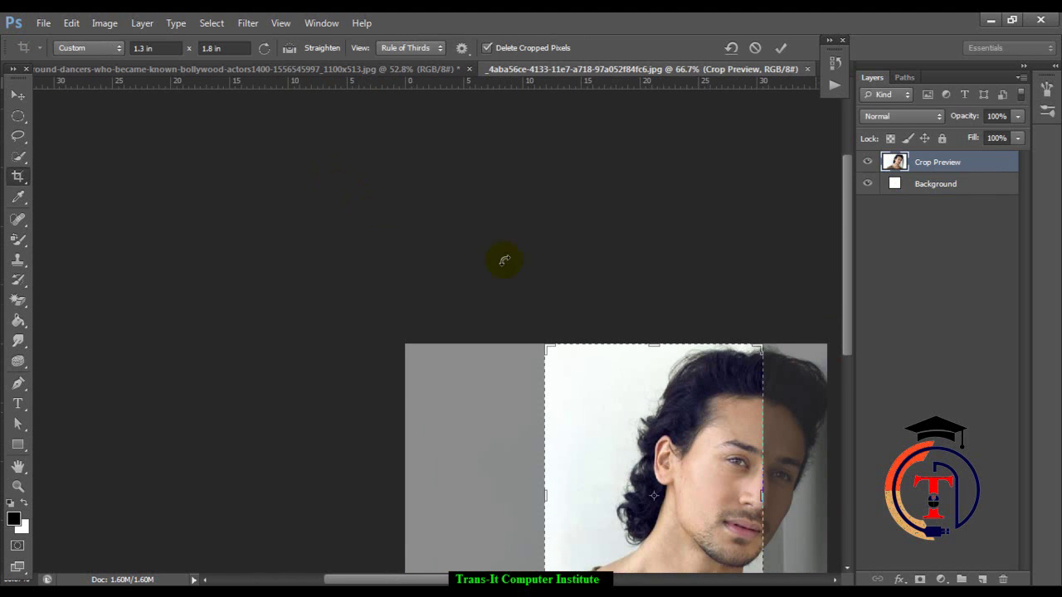
pyautogui.moveTo(739, 462); pyautogui.dragTo(507, 300)
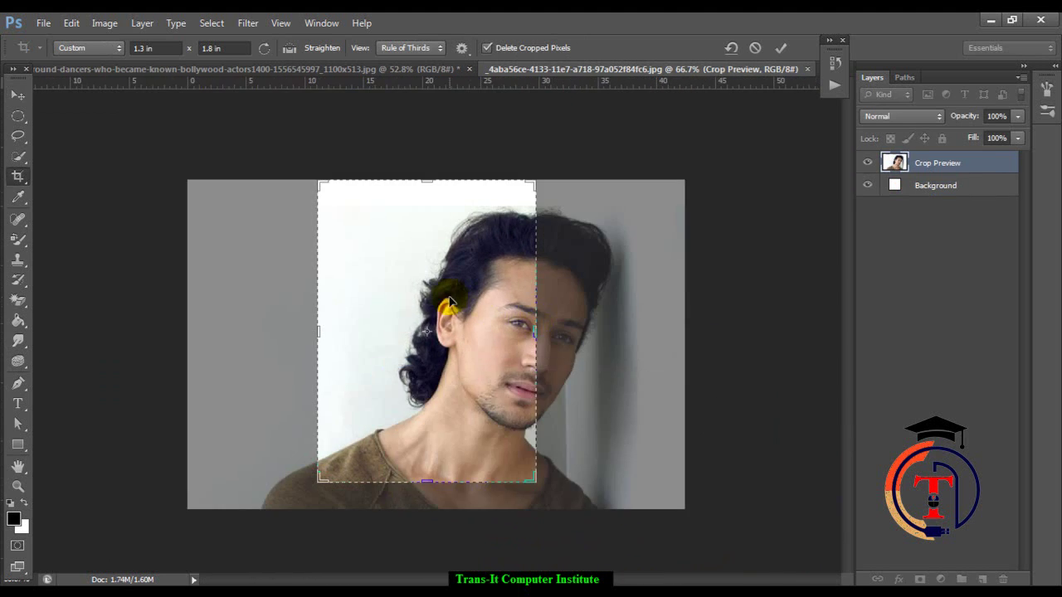
pyautogui.moveTo(438, 293)
pyautogui.mouseDown()
pyautogui.moveTo(409, 279)
pyautogui.moveTo(402, 288)
pyautogui.mouseUp()
pyautogui.press('Return')
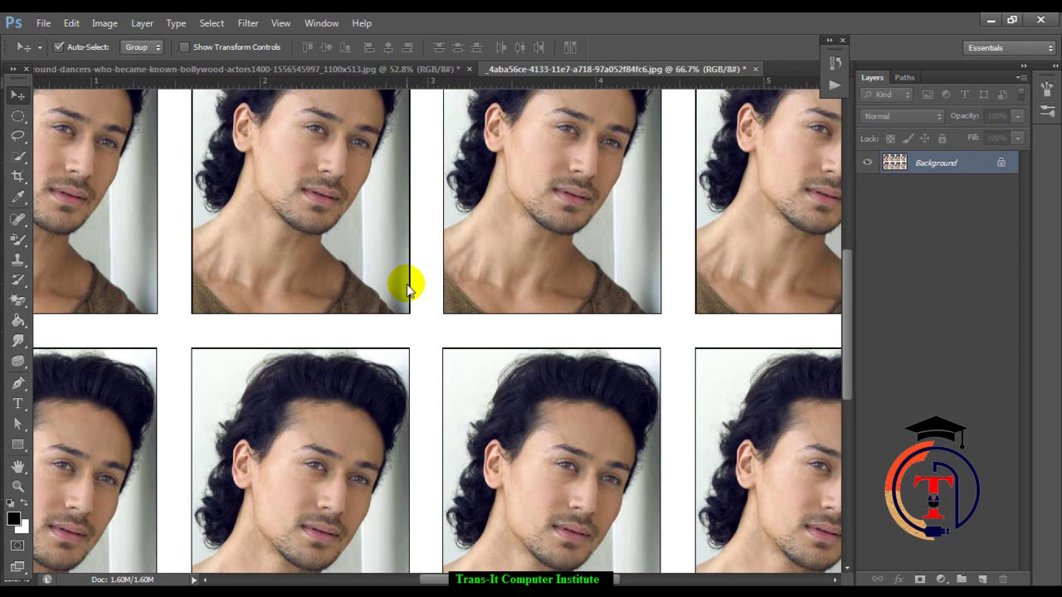
pyautogui.hotkey('ctrl', '0')
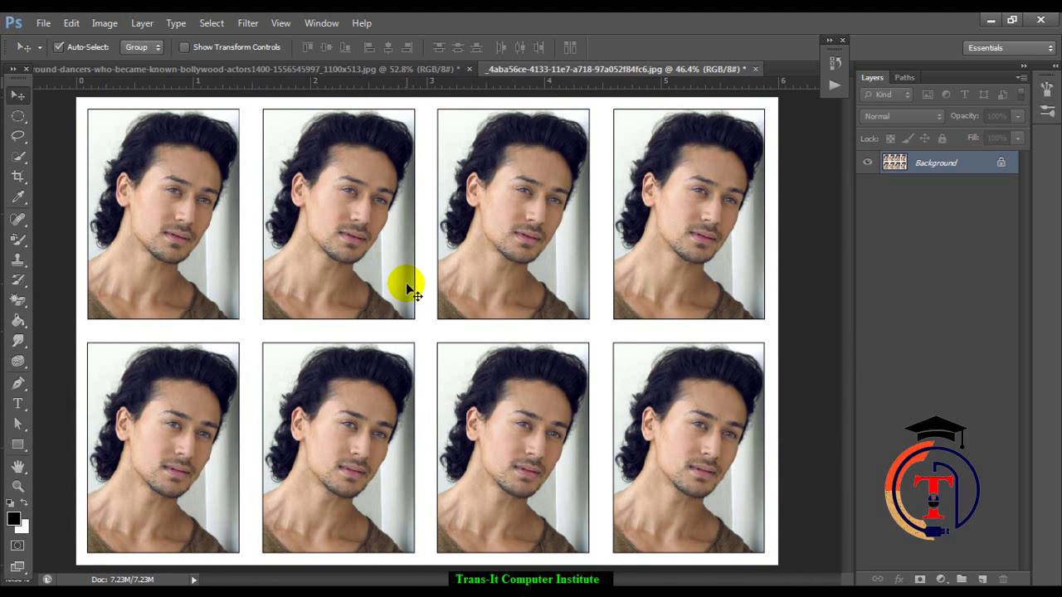